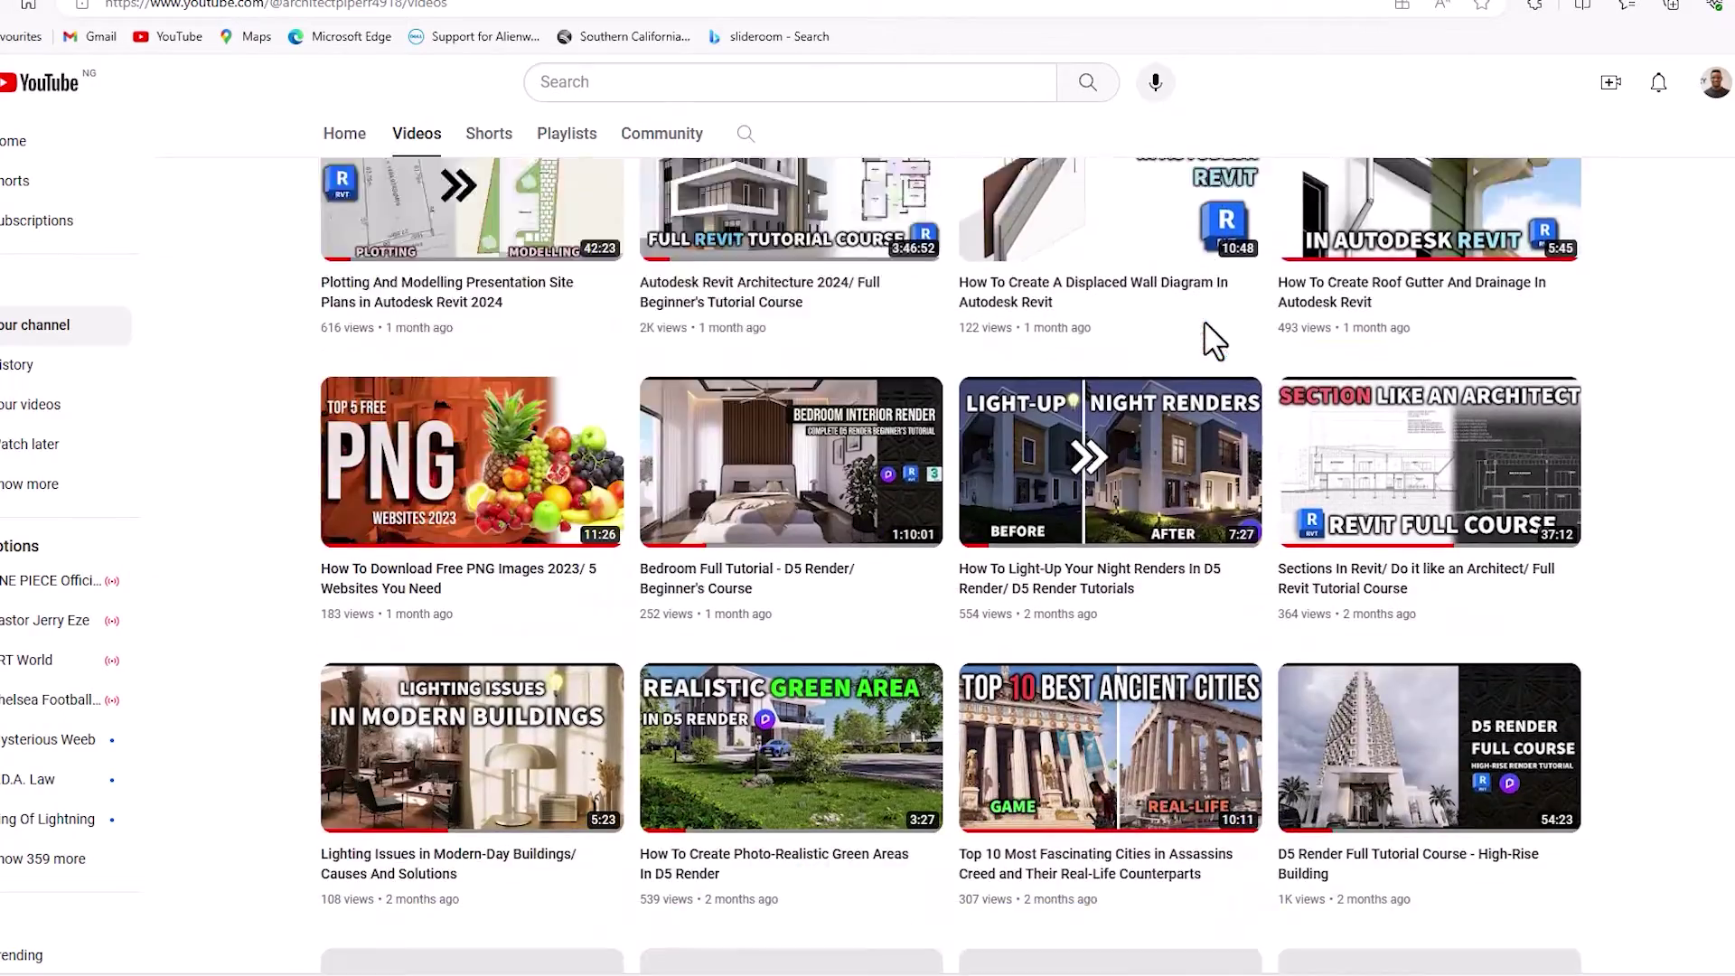
{"action": "scroll", "coordinate": [1183, 420], "scroll_direction": "down", "scroll_amount": 15}
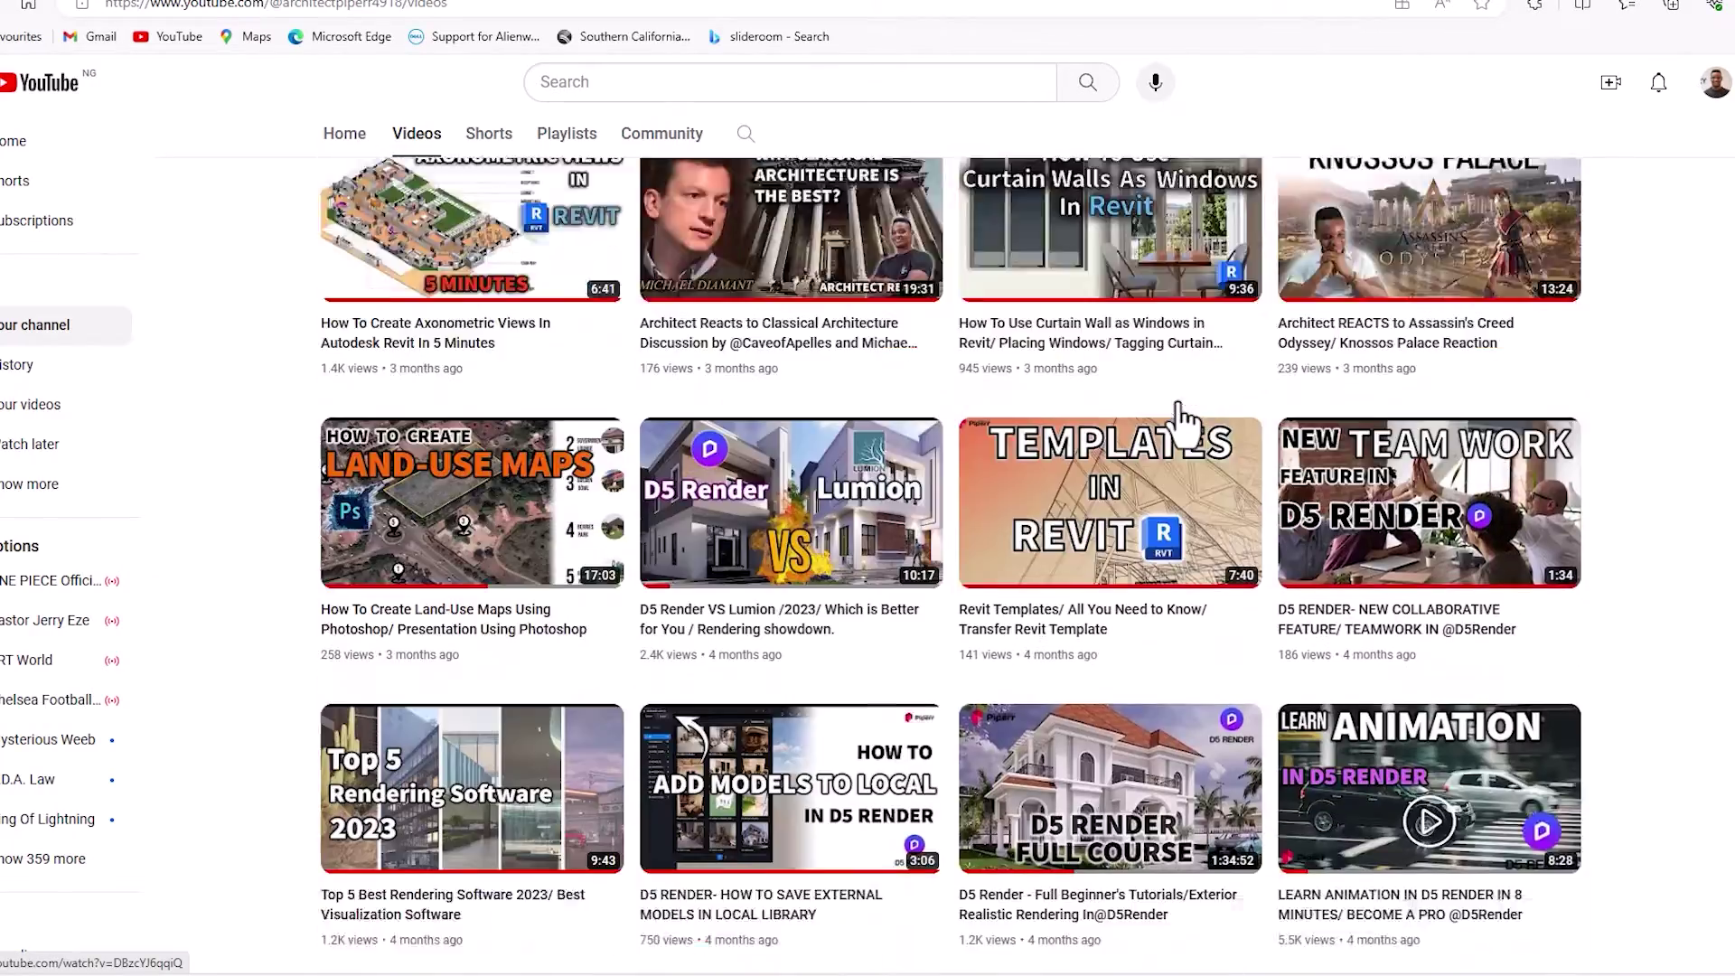
{"action": "scroll", "coordinate": [1184, 421], "scroll_direction": "down", "scroll_amount": 14}
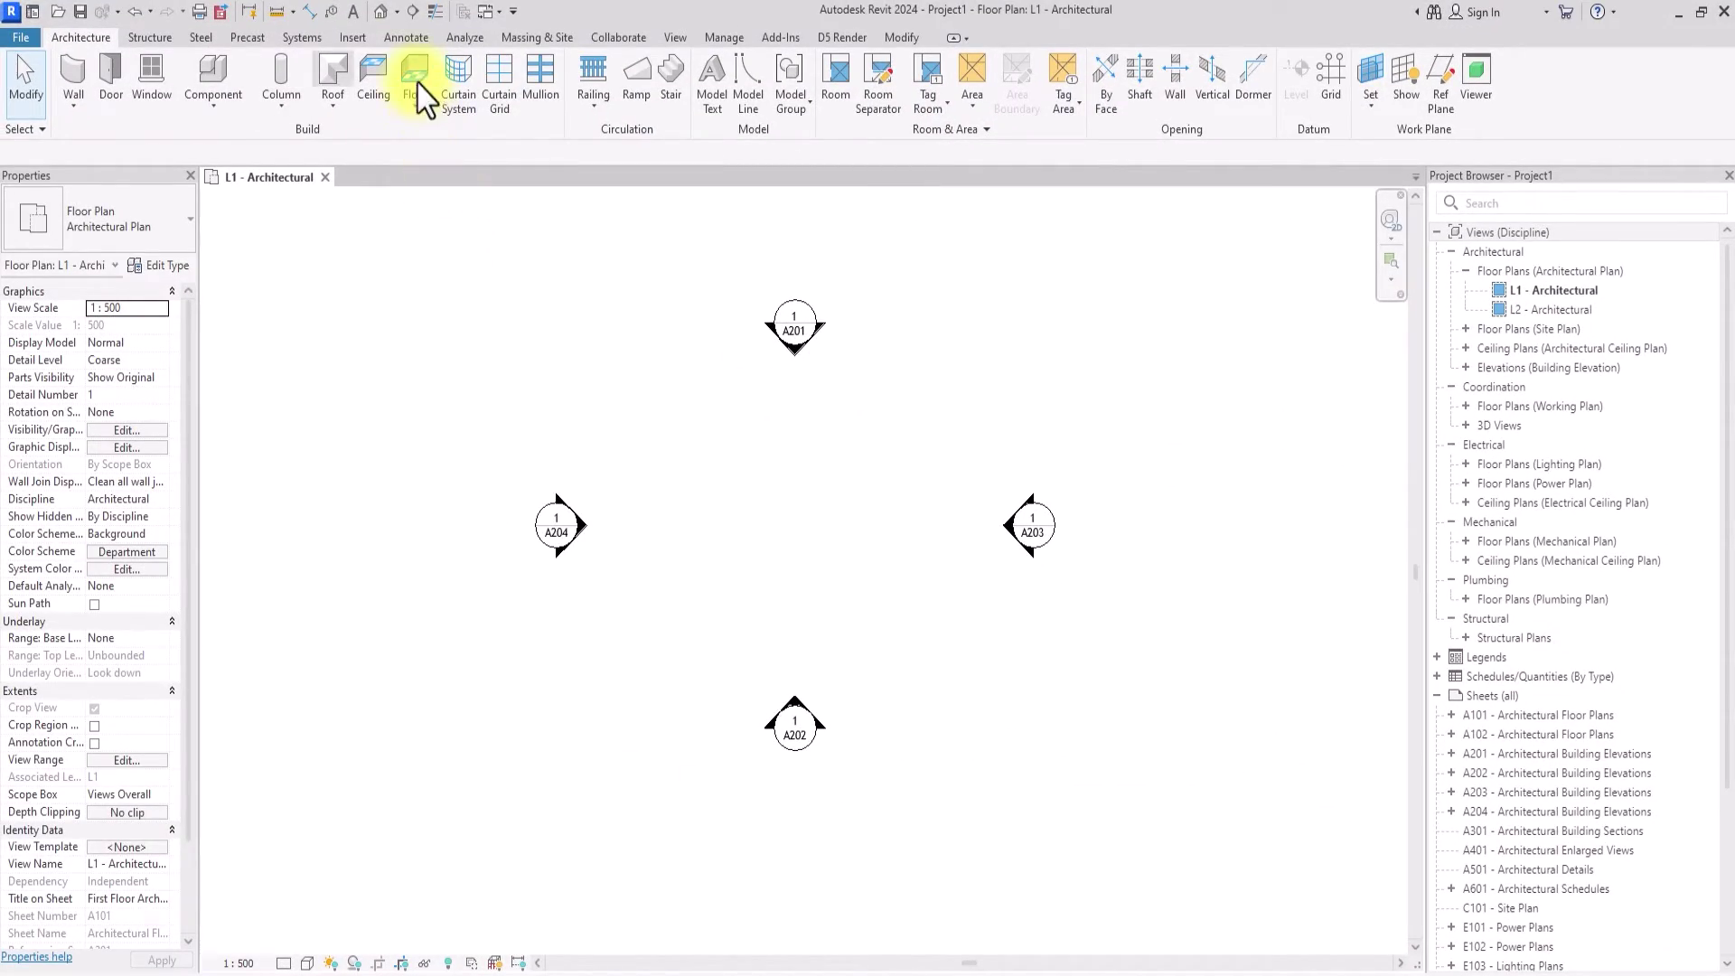
Draw a 28000-long detail line in the Wide Lines style
{"action": "left_click", "coordinate": [407, 38]}
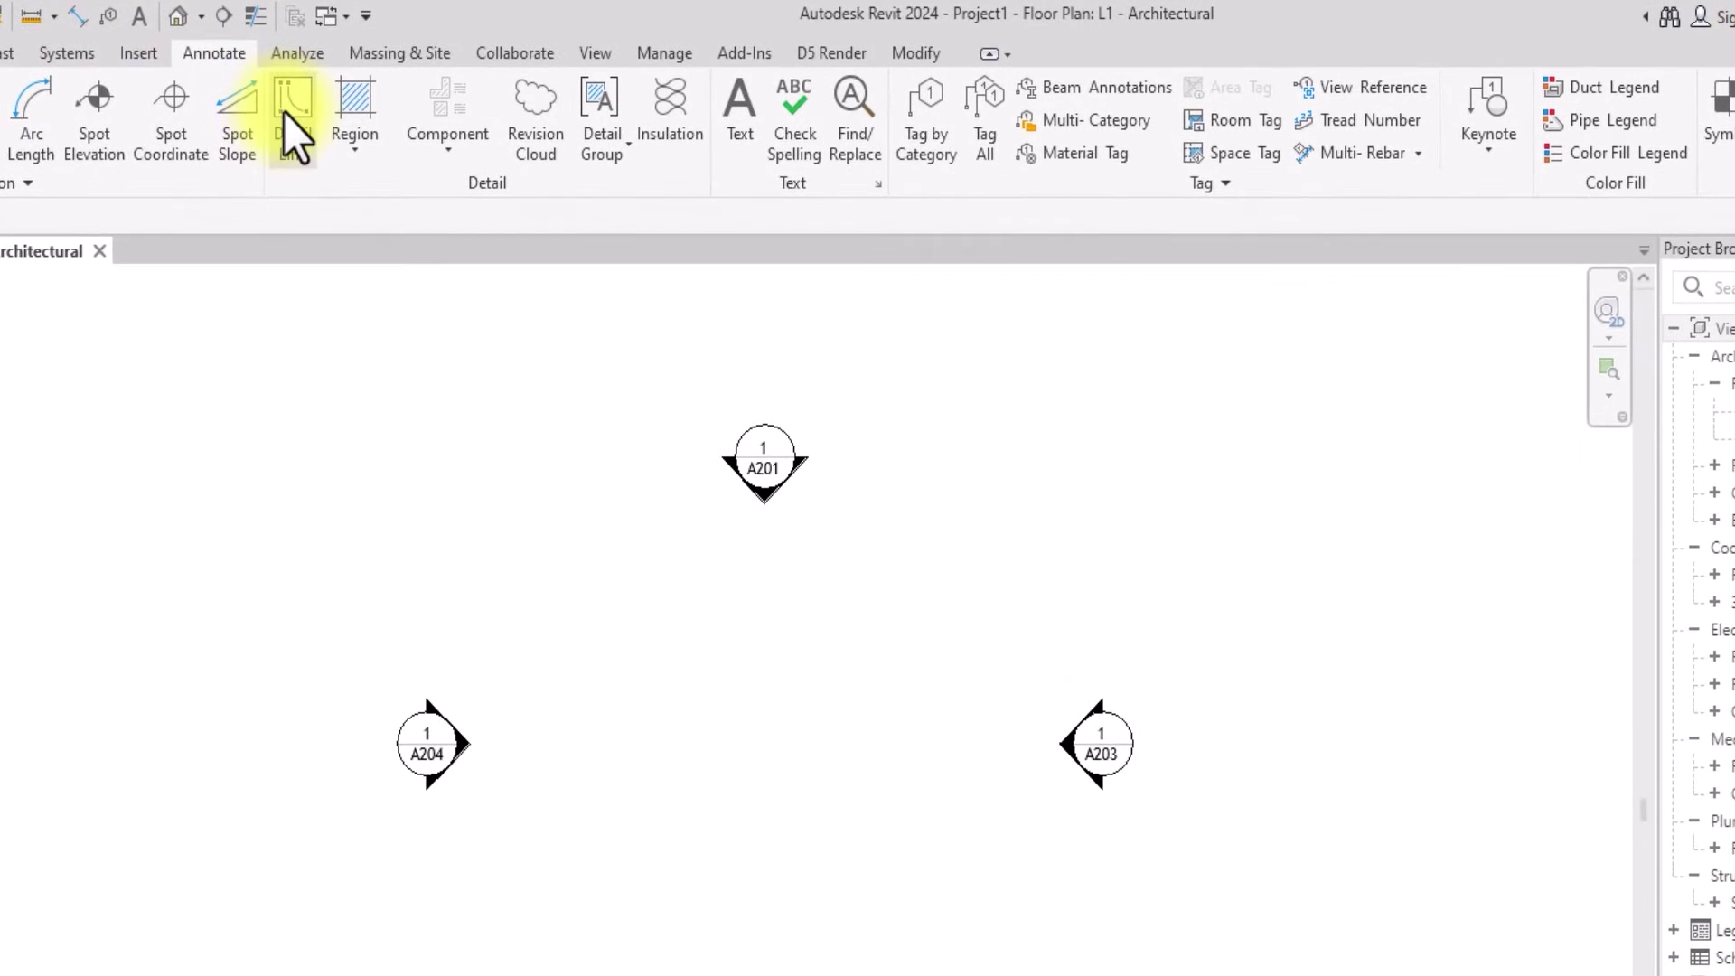
{"action": "left_click", "coordinate": [284, 112]}
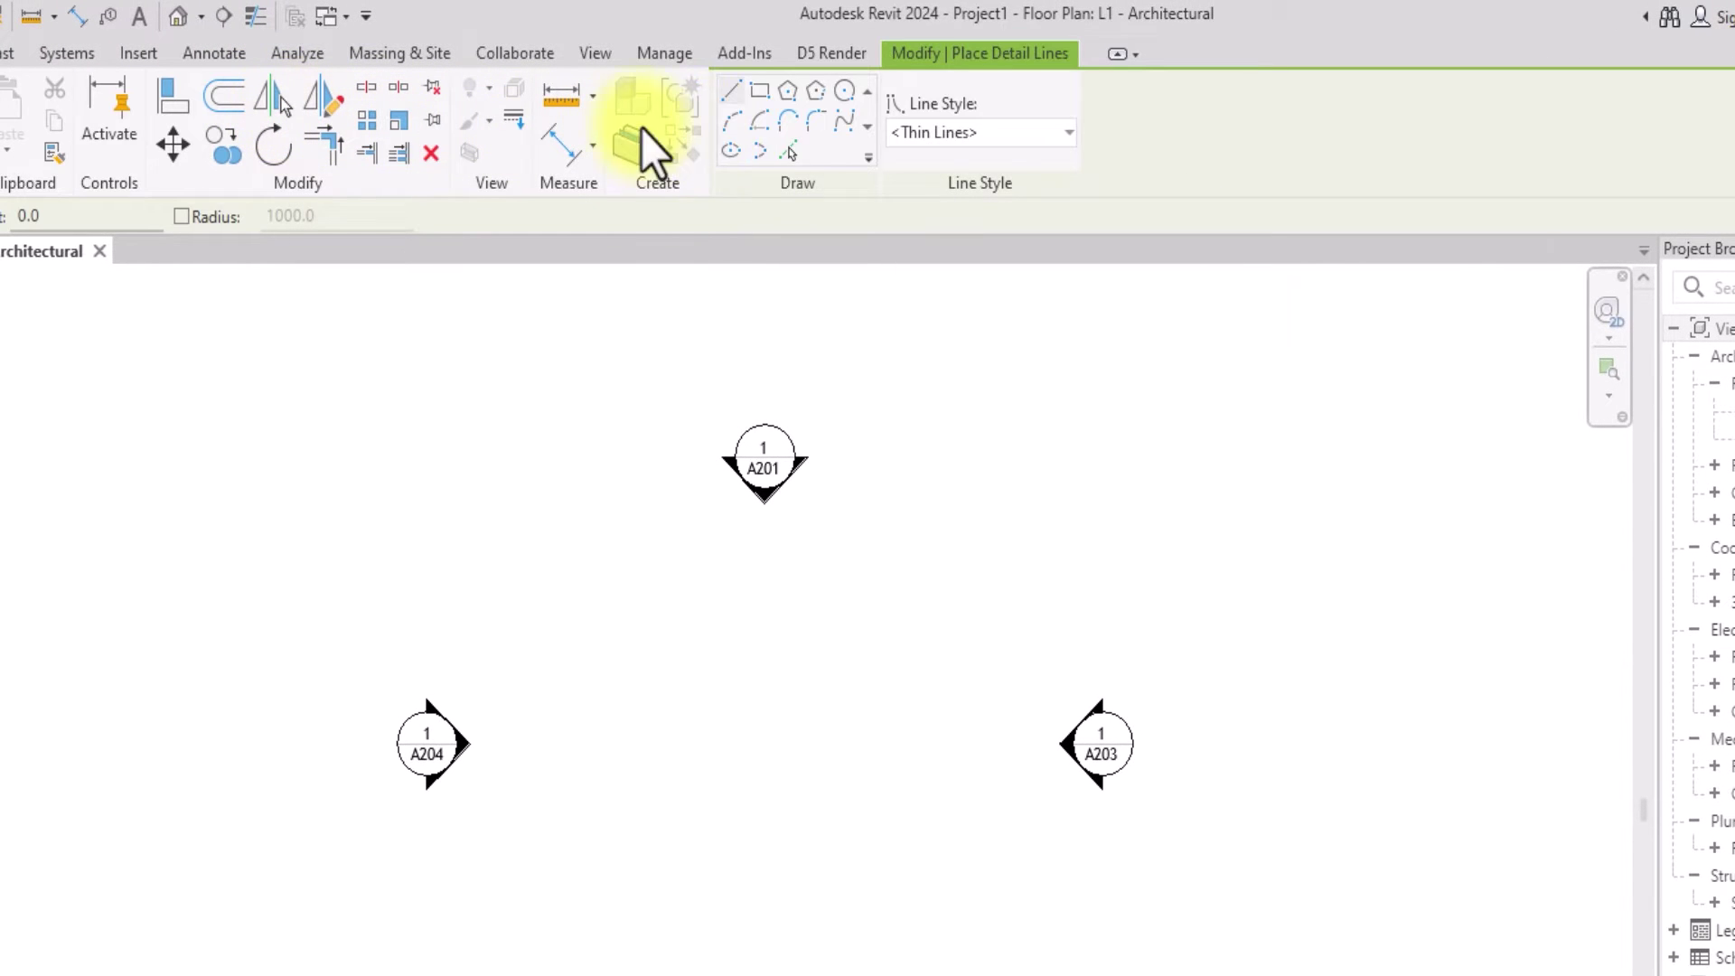
{"action": "left_click", "coordinate": [990, 142]}
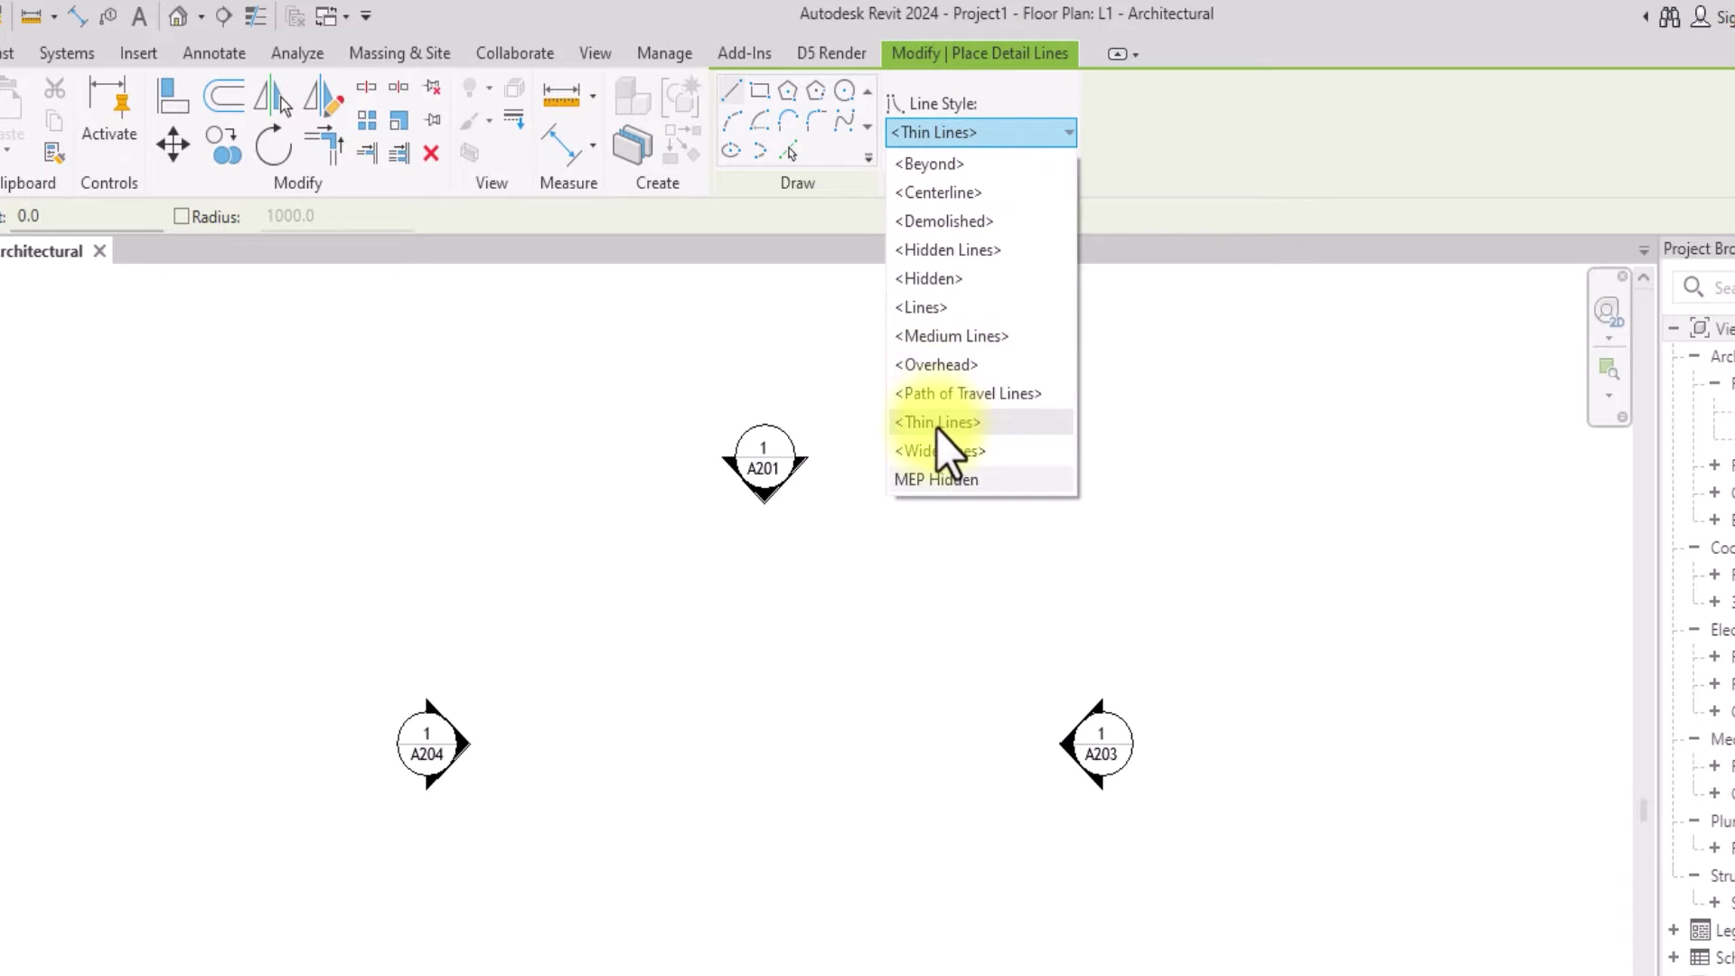
{"action": "left_click", "coordinate": [931, 454]}
{"action": "left_click", "coordinate": [576, 704]}
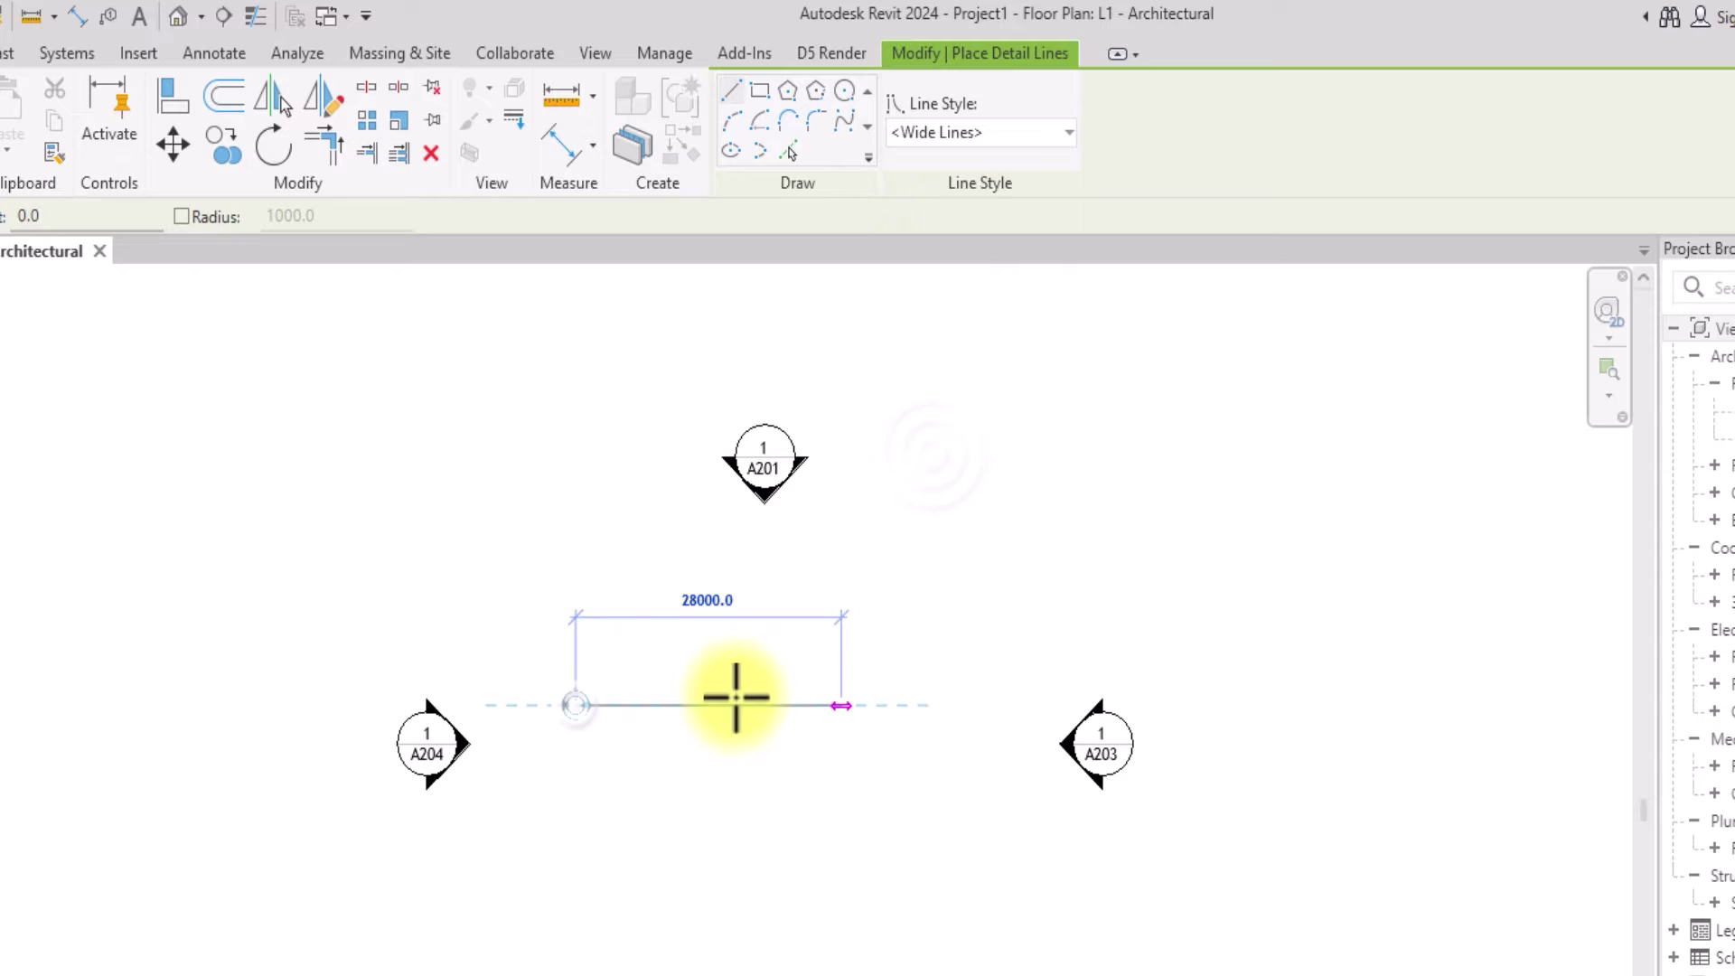
{"action": "left_click", "coordinate": [860, 704]}
Draw a second detail line below it in the Thin Lines style
{"action": "left_click", "coordinate": [962, 132]}
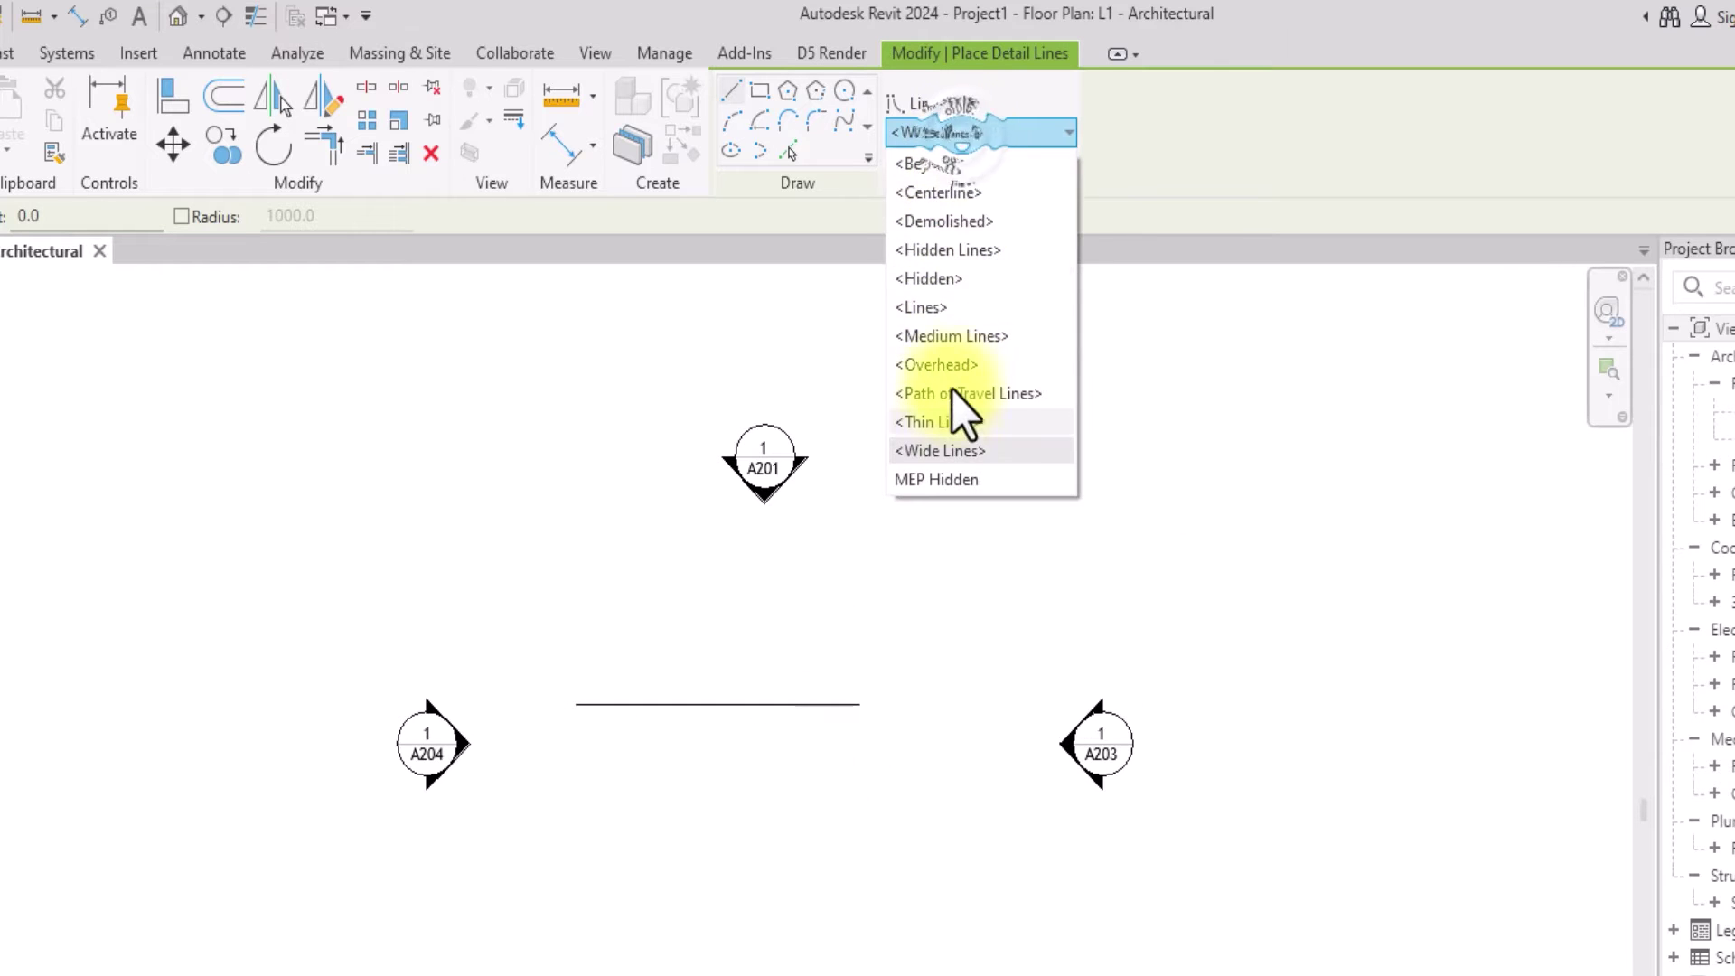
{"action": "left_click", "coordinate": [947, 422]}
{"action": "scroll", "coordinate": [623, 741], "scroll_direction": "up", "scroll_amount": 2}
{"action": "left_click", "coordinate": [600, 750]}
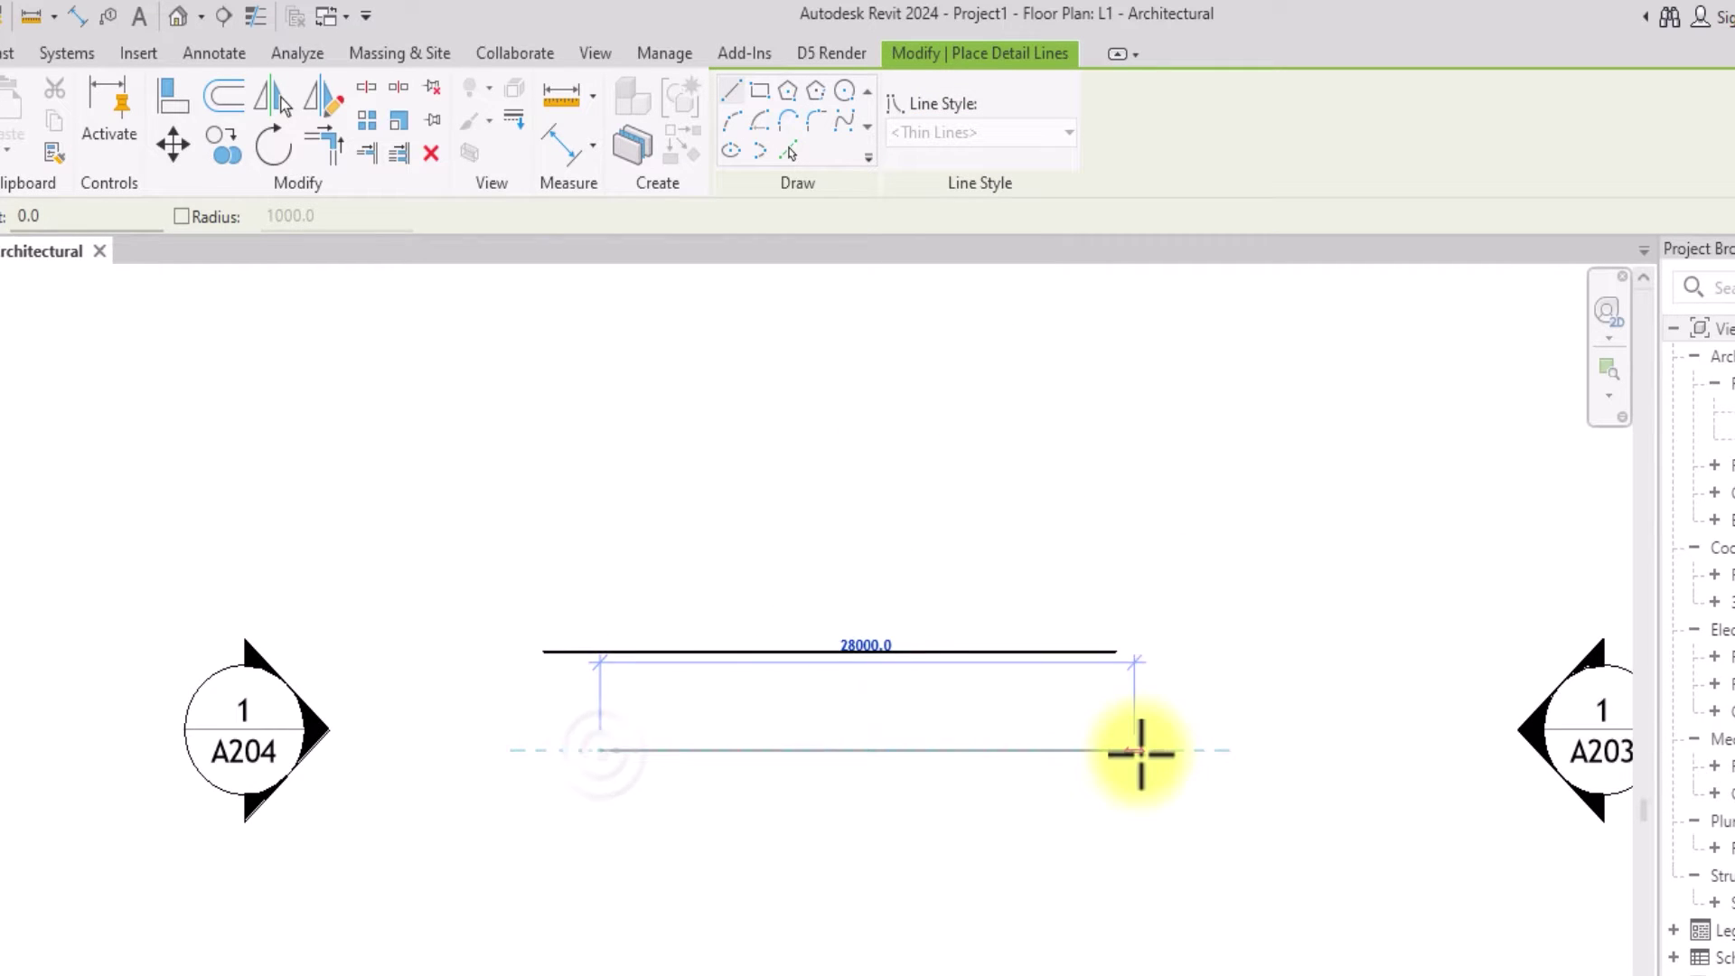
{"action": "left_click", "coordinate": [1135, 750]}
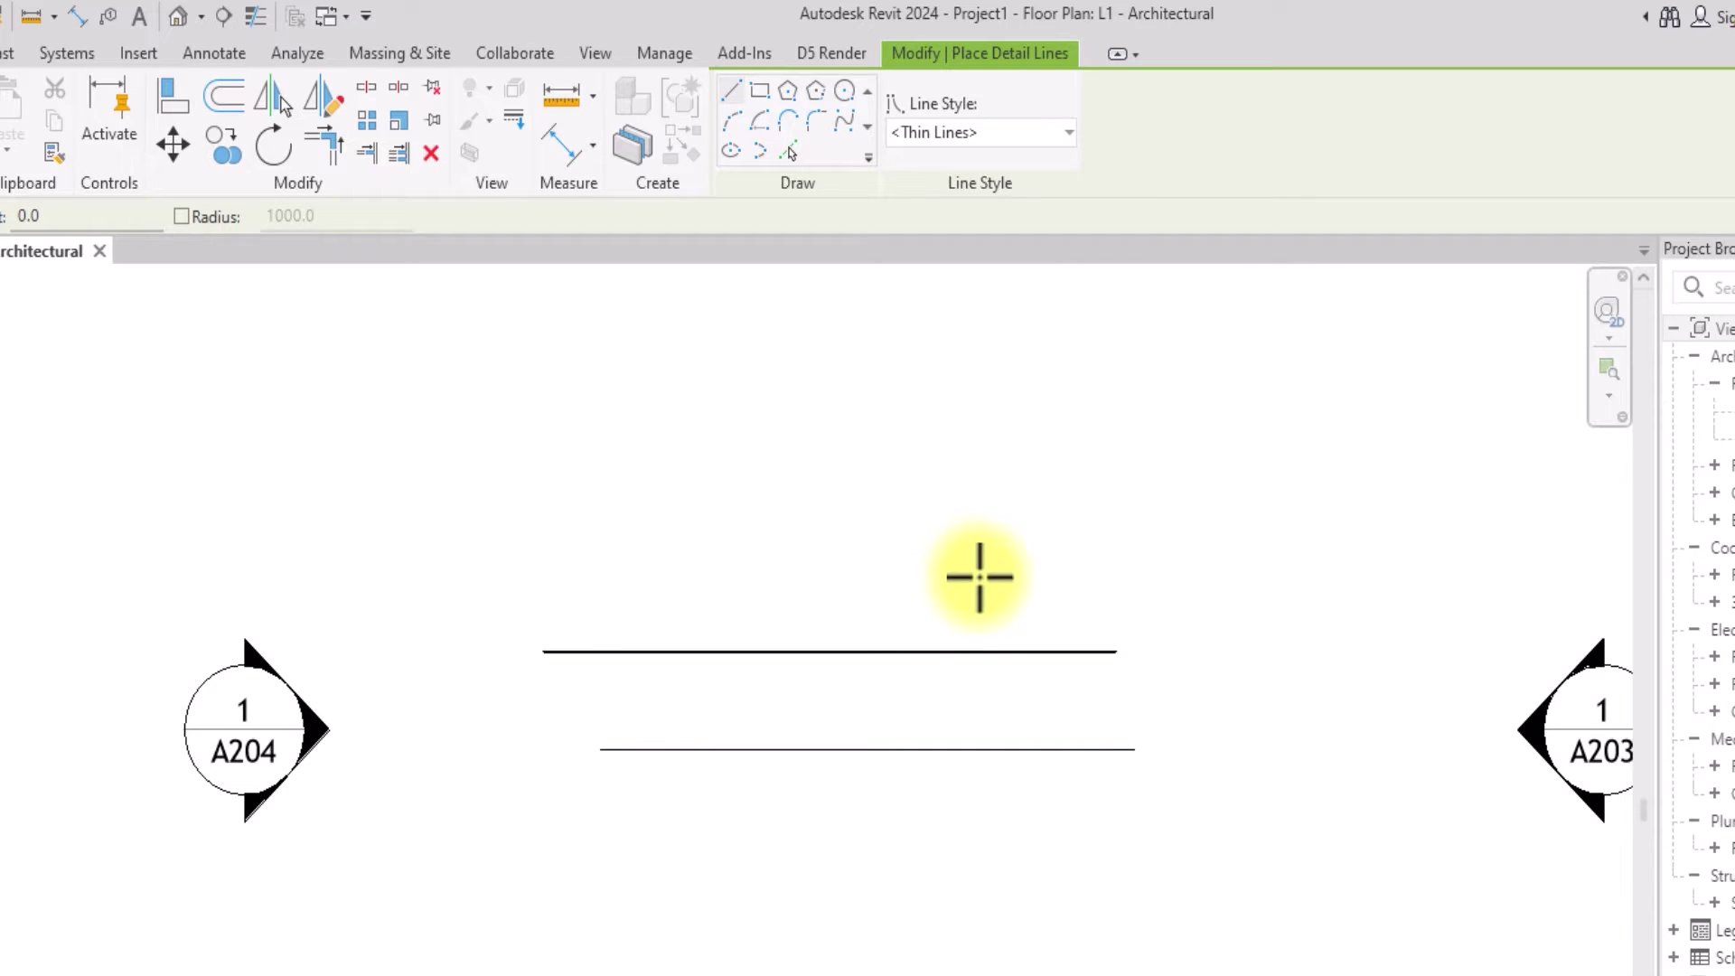
Delete the two sample detail lines
{"action": "key", "text": "Escape"}
{"action": "key", "text": "Escape"}
{"action": "left_click_drag", "start_coordinate": [1180, 598], "coordinate": [821, 917]}
{"action": "key", "text": "Delete"}
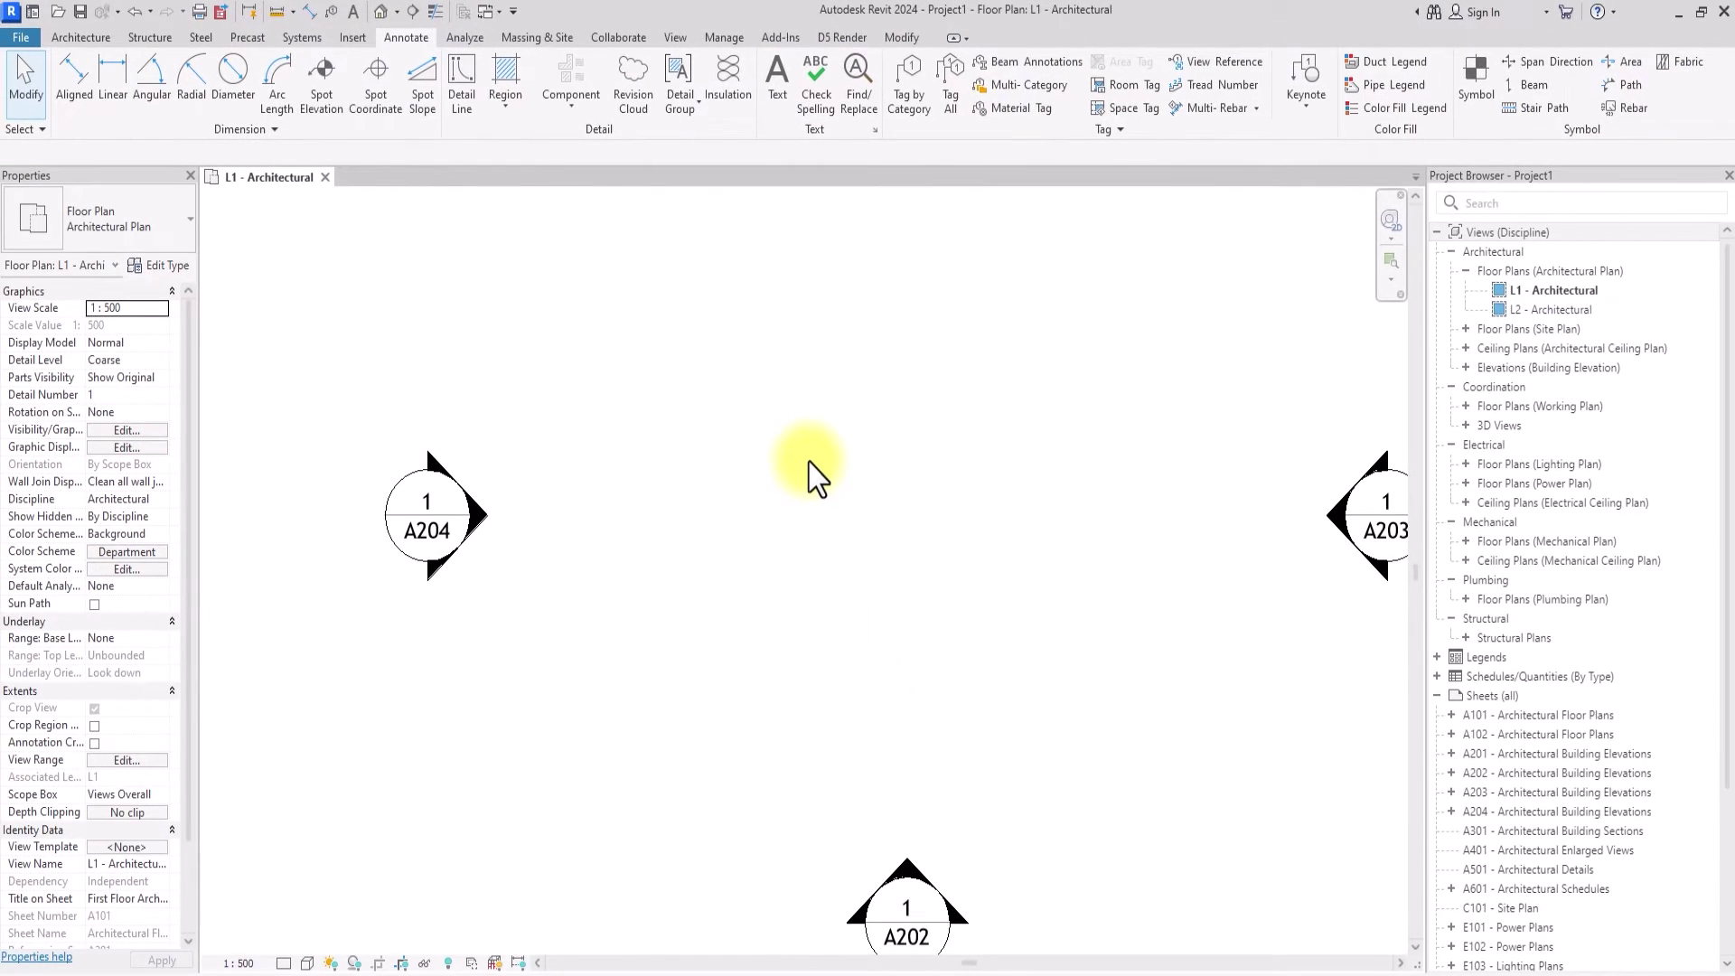
Create a new line style named NEW LINE 1 in Line Styles
{"action": "left_click", "coordinate": [724, 37]}
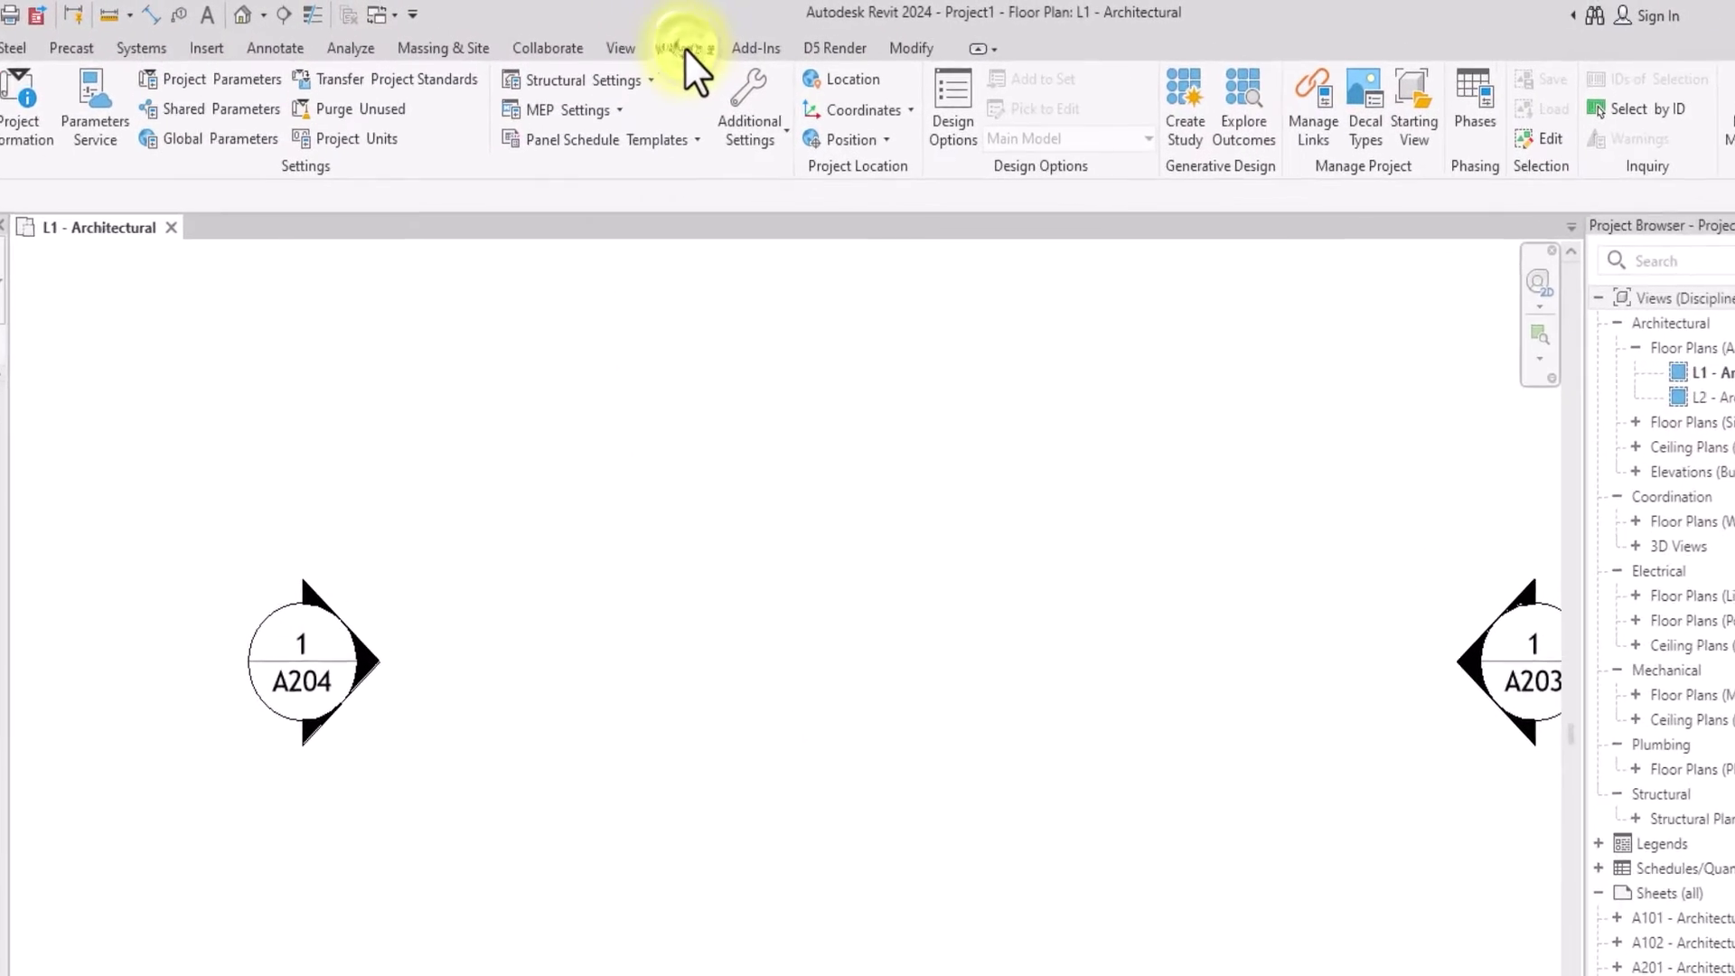
{"action": "left_click", "coordinate": [763, 152]}
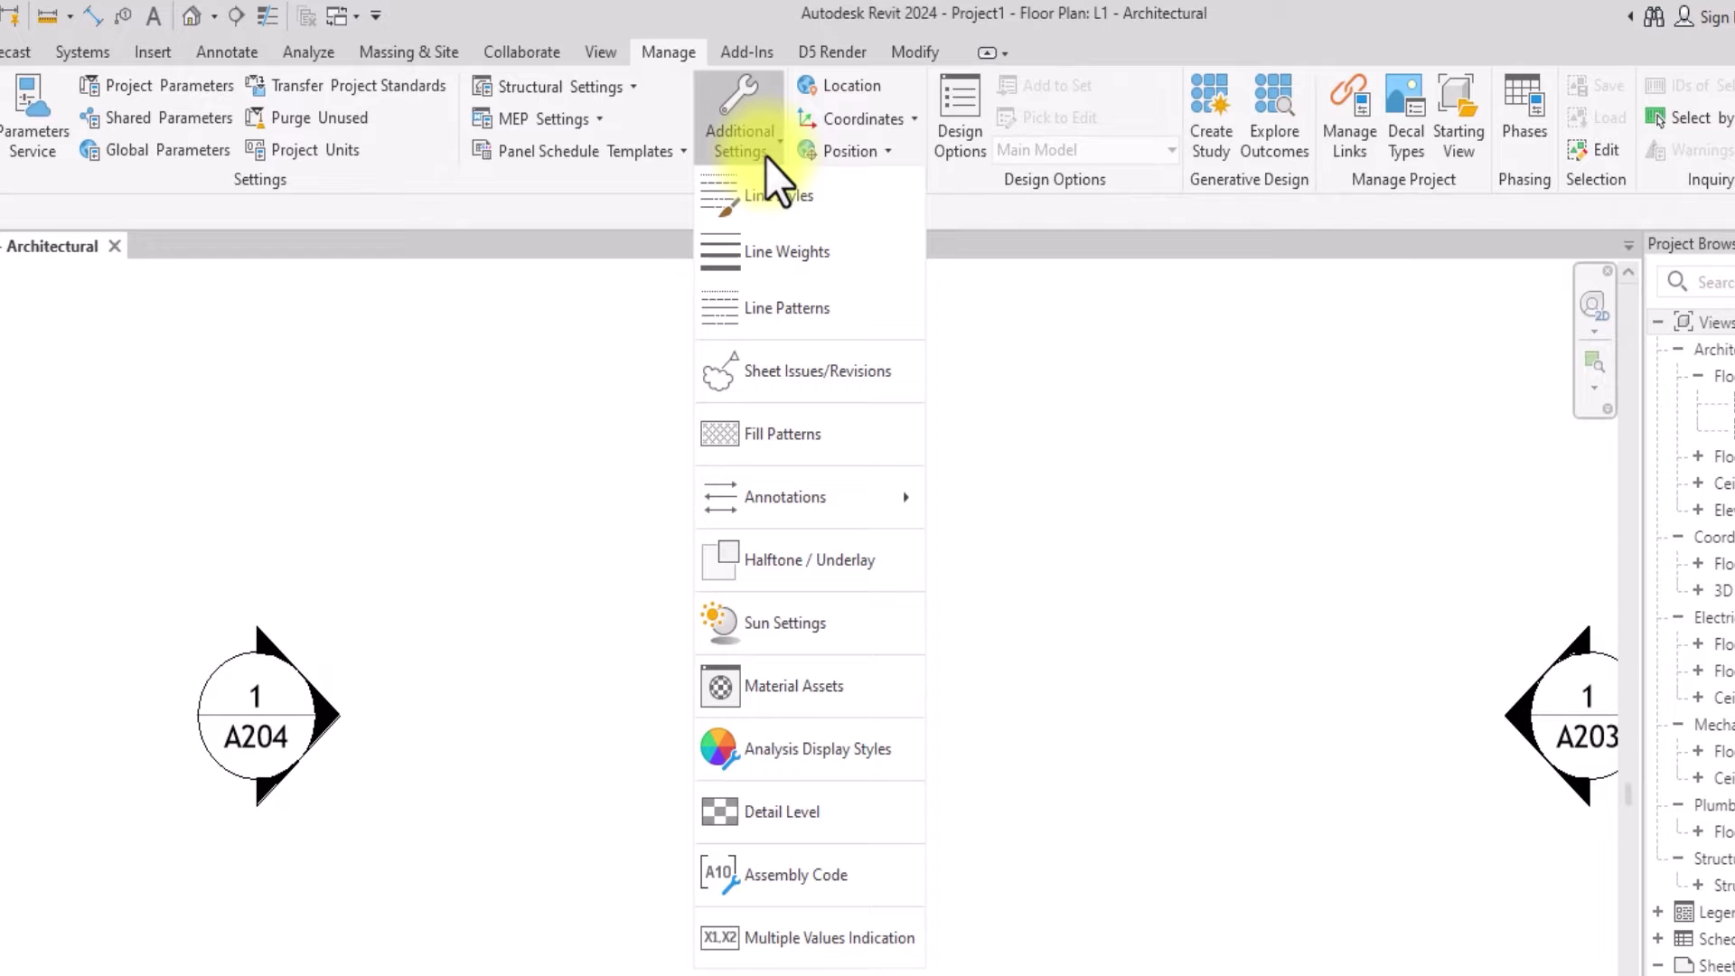
{"action": "left_click", "coordinate": [796, 200]}
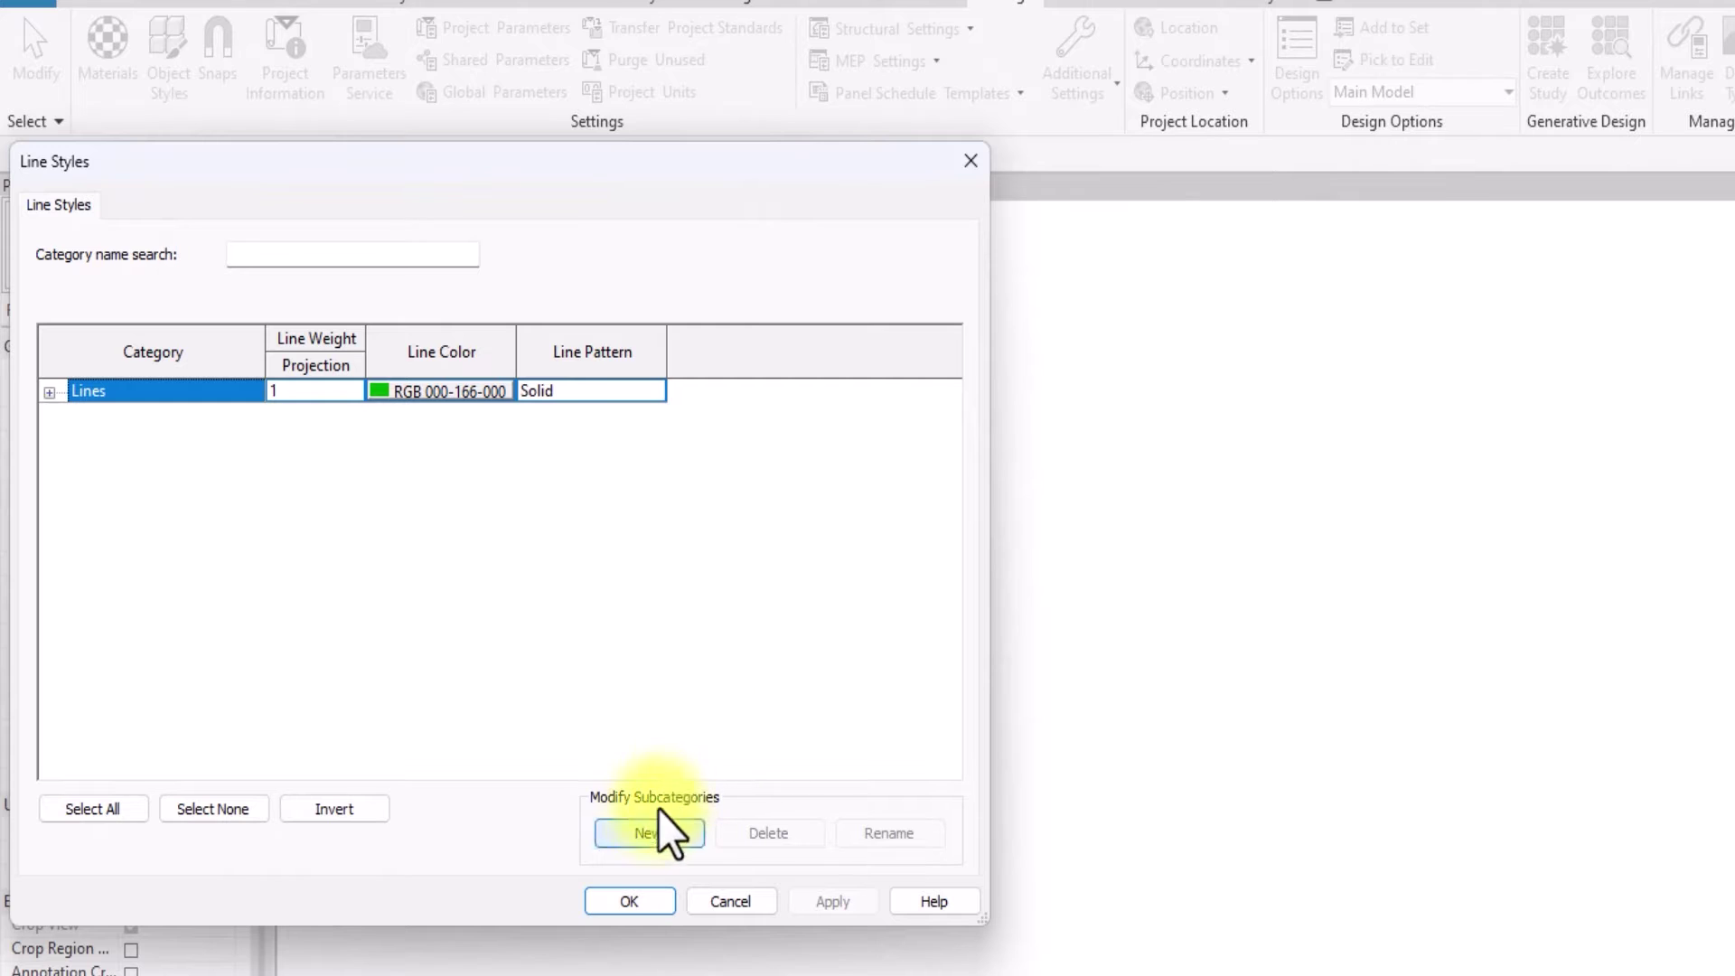
{"action": "left_click", "coordinate": [644, 833]}
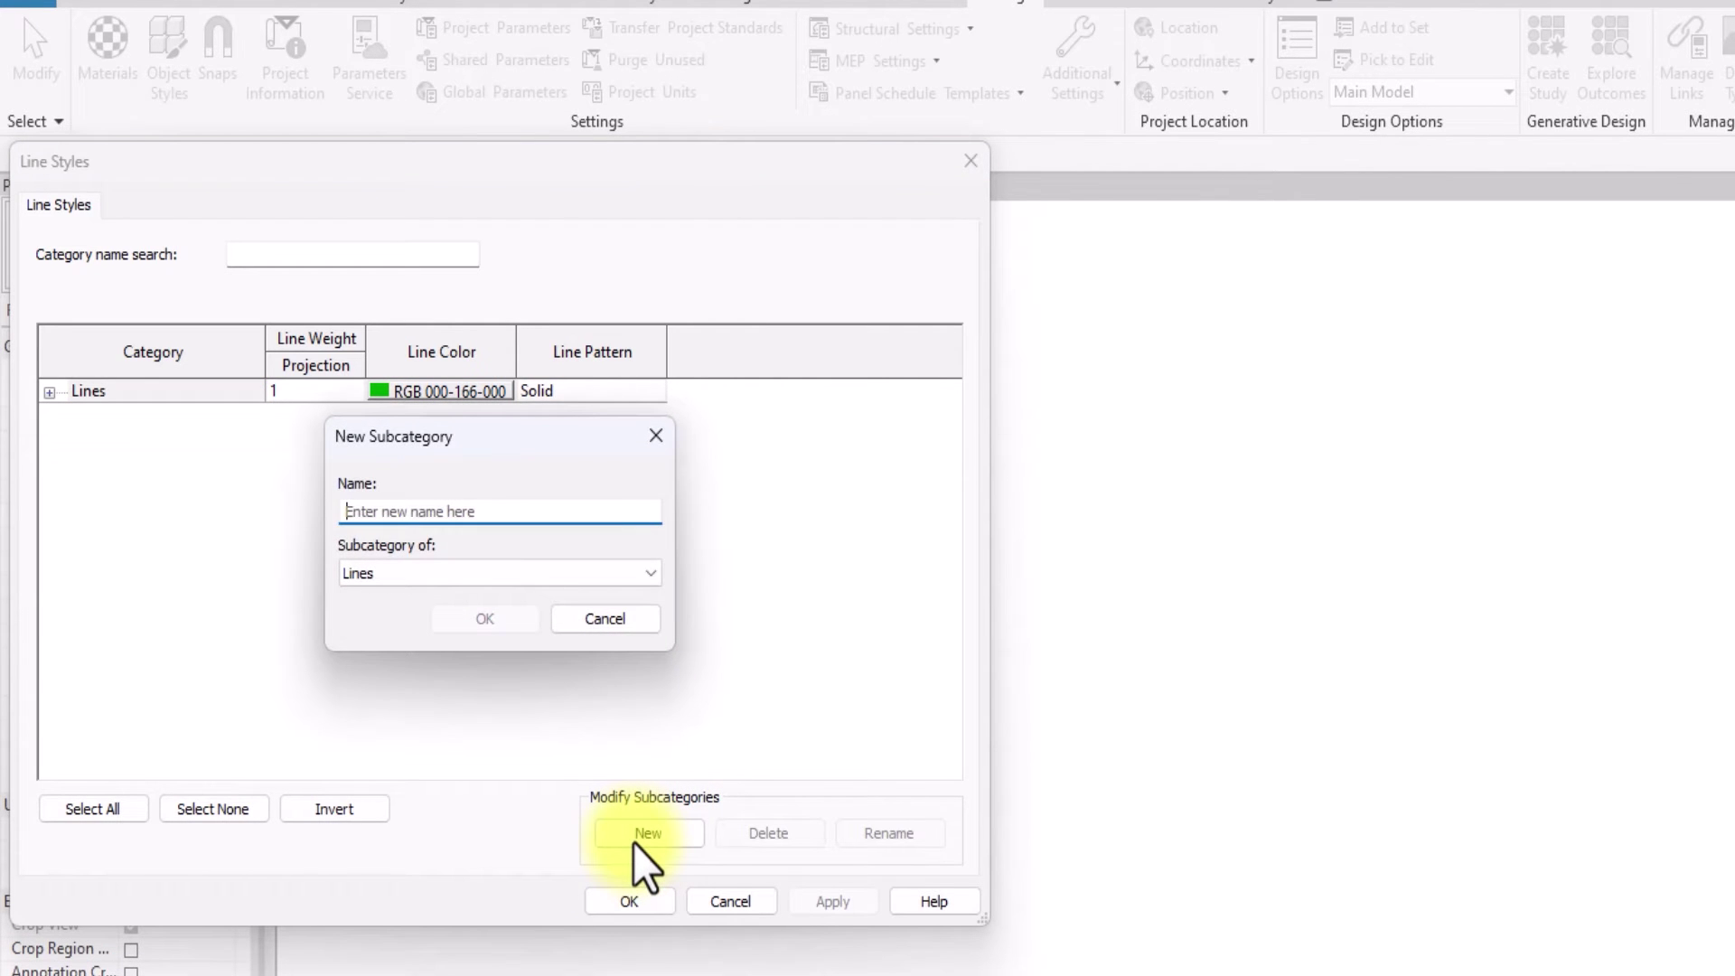
{"action": "type", "text": "NEW LINE 1"}
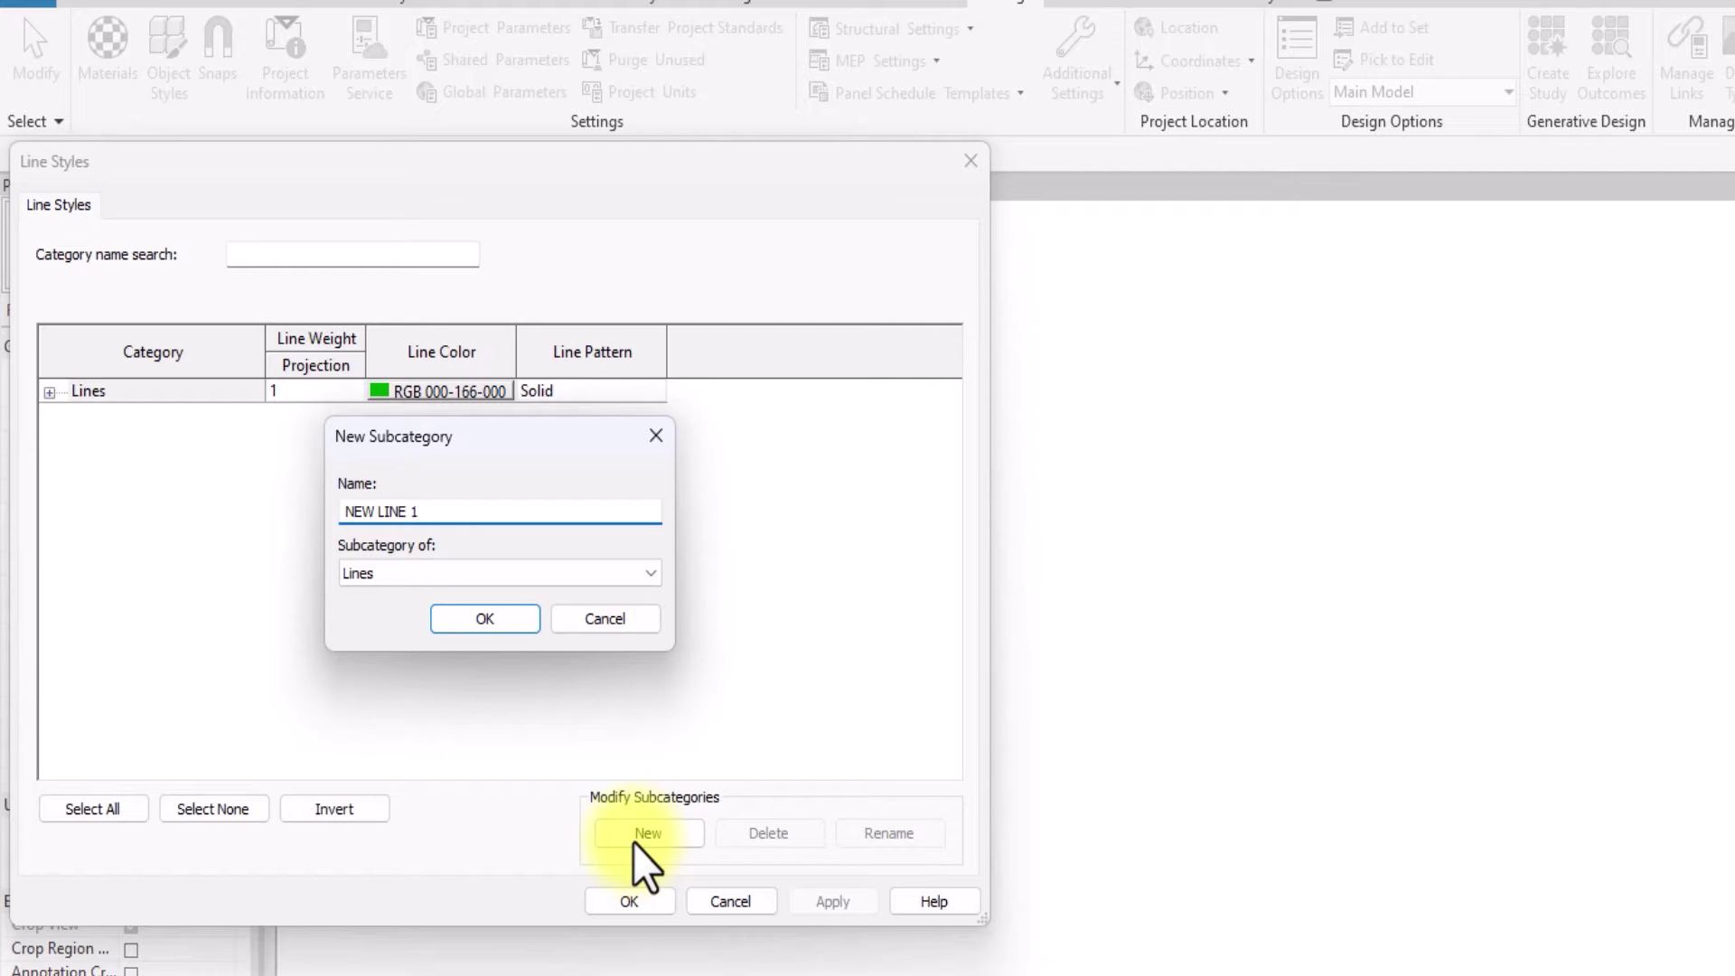
{"action": "left_click", "coordinate": [492, 618]}
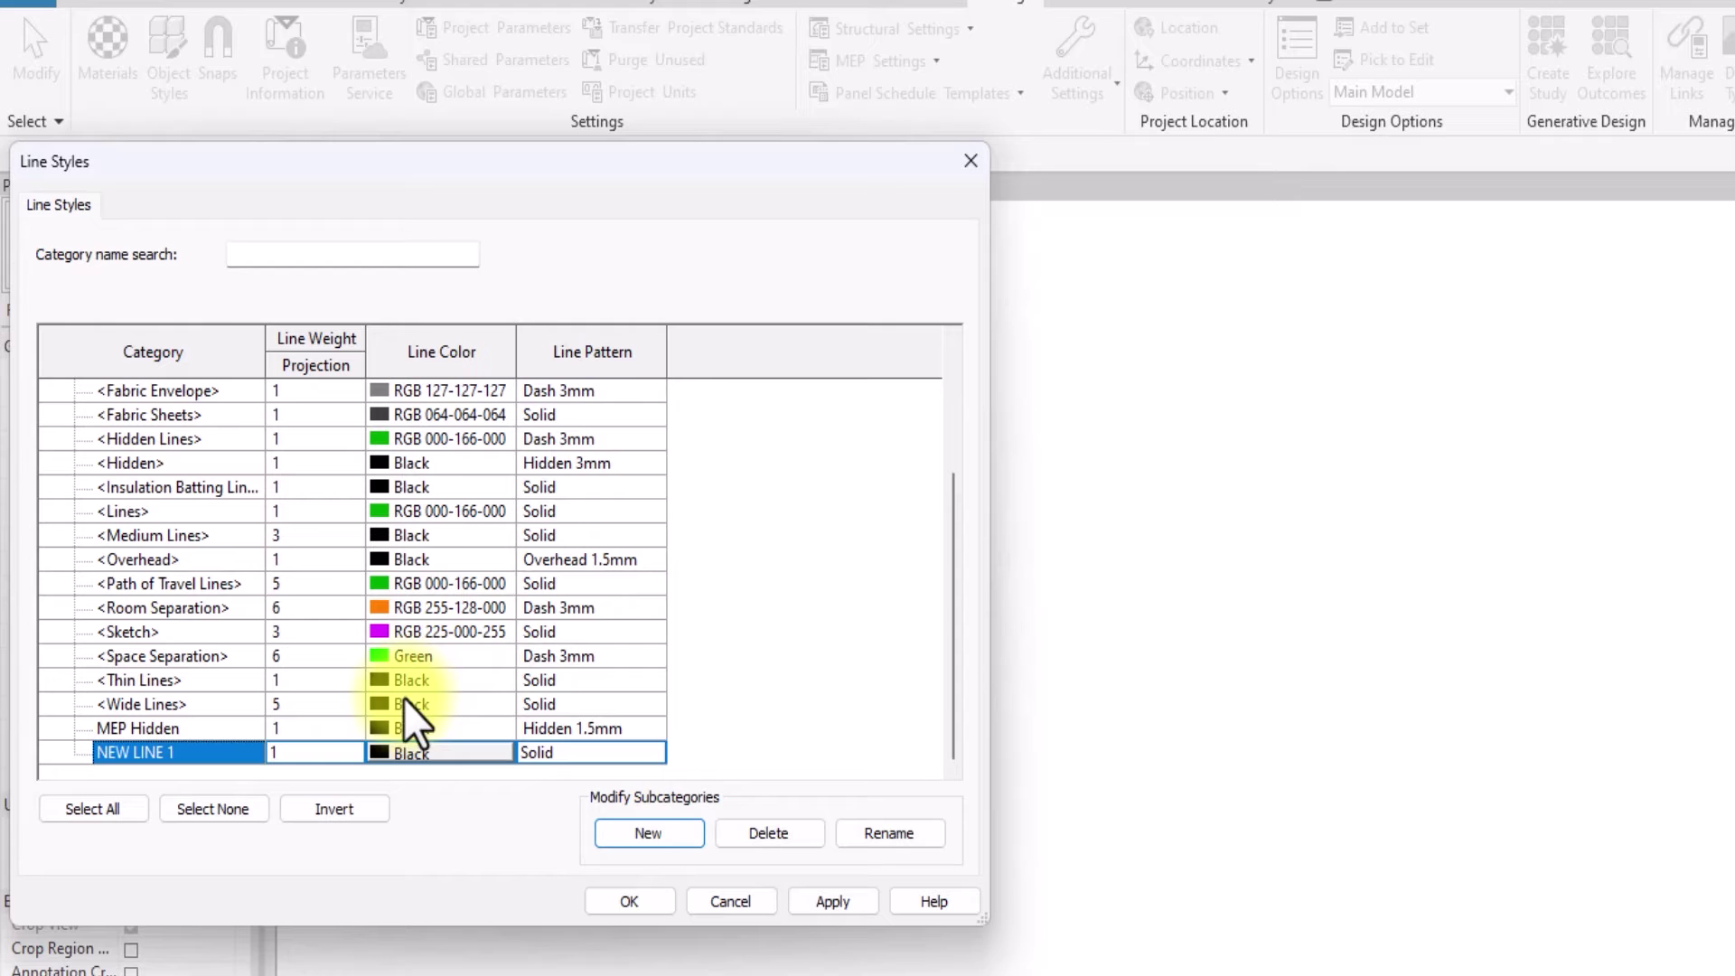
Give NEW LINE 1 line weight 10 and colour RGB 035-201-192
{"action": "left_click", "coordinate": [340, 756]}
{"action": "left_click", "coordinate": [344, 755]}
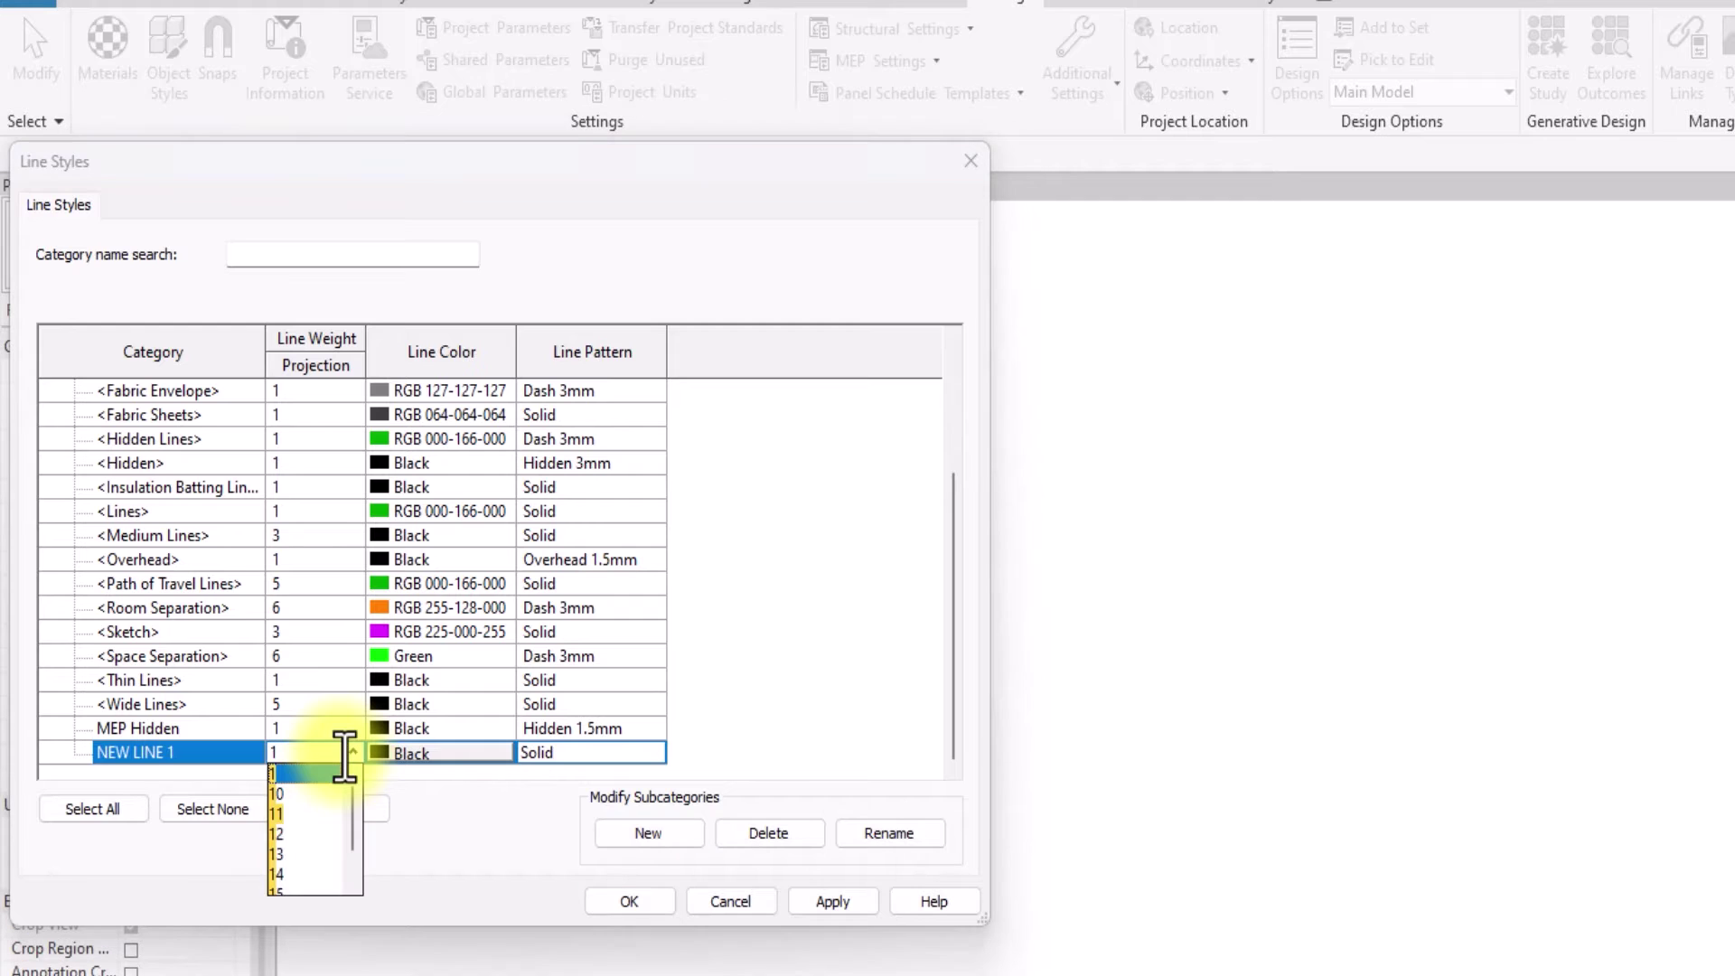
{"action": "type", "text": "0"}
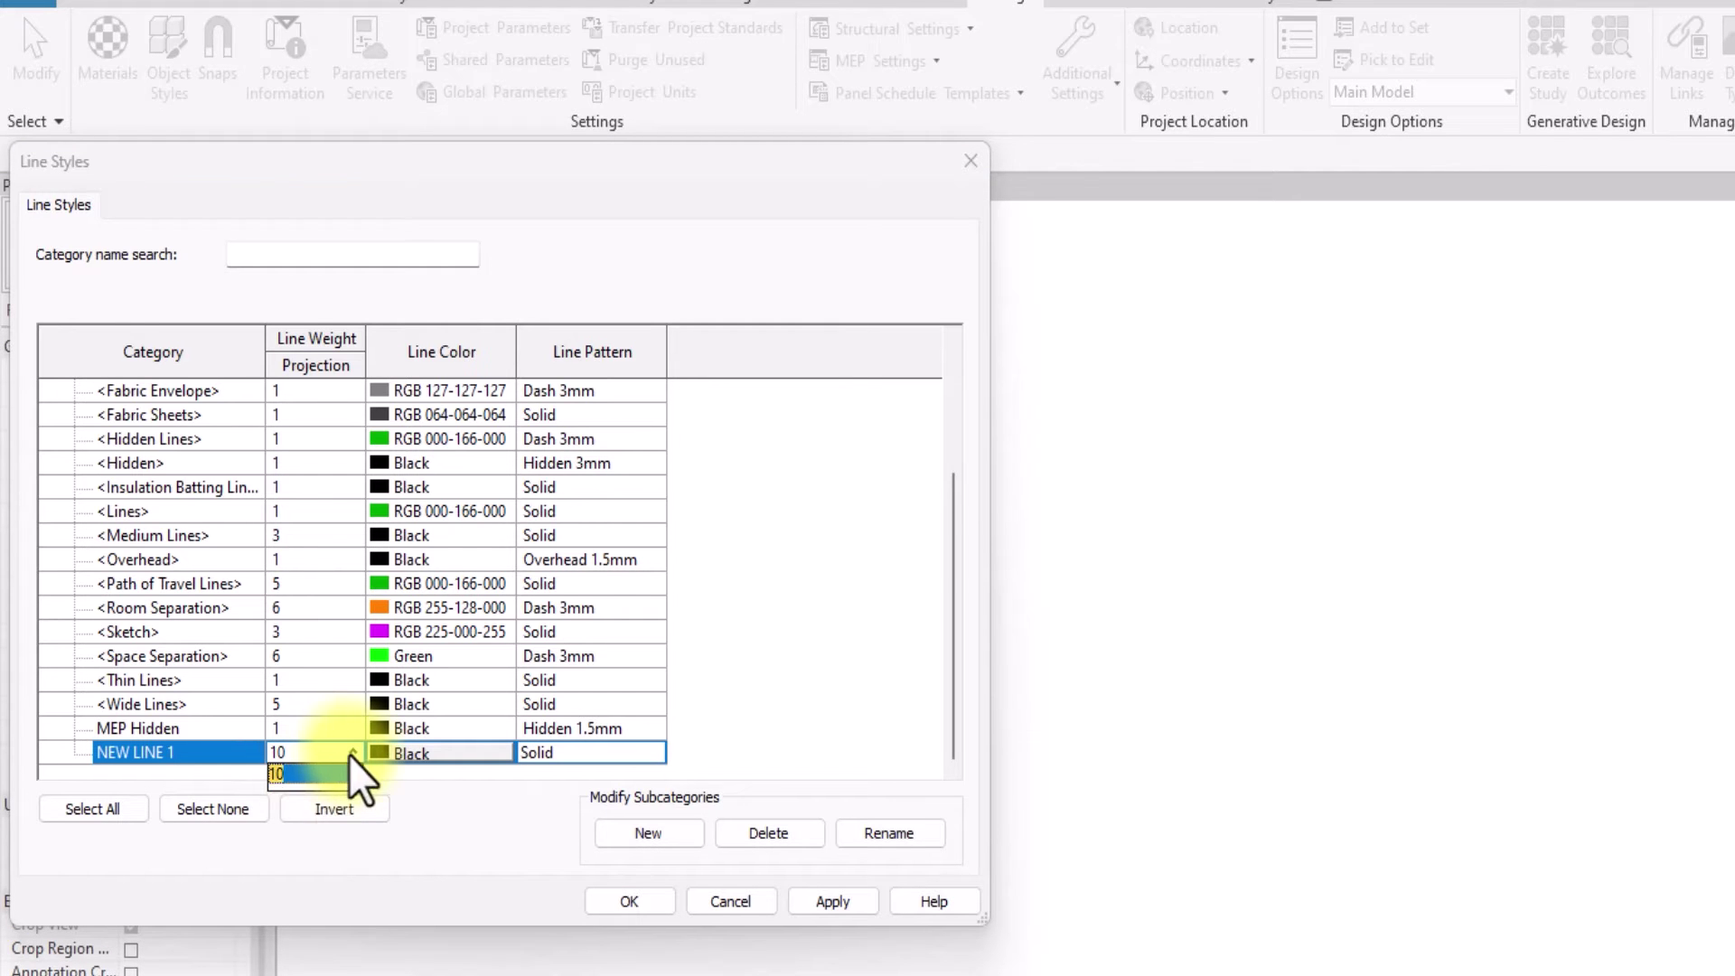
{"action": "left_click", "coordinate": [470, 754]}
{"action": "left_click", "coordinate": [492, 751]}
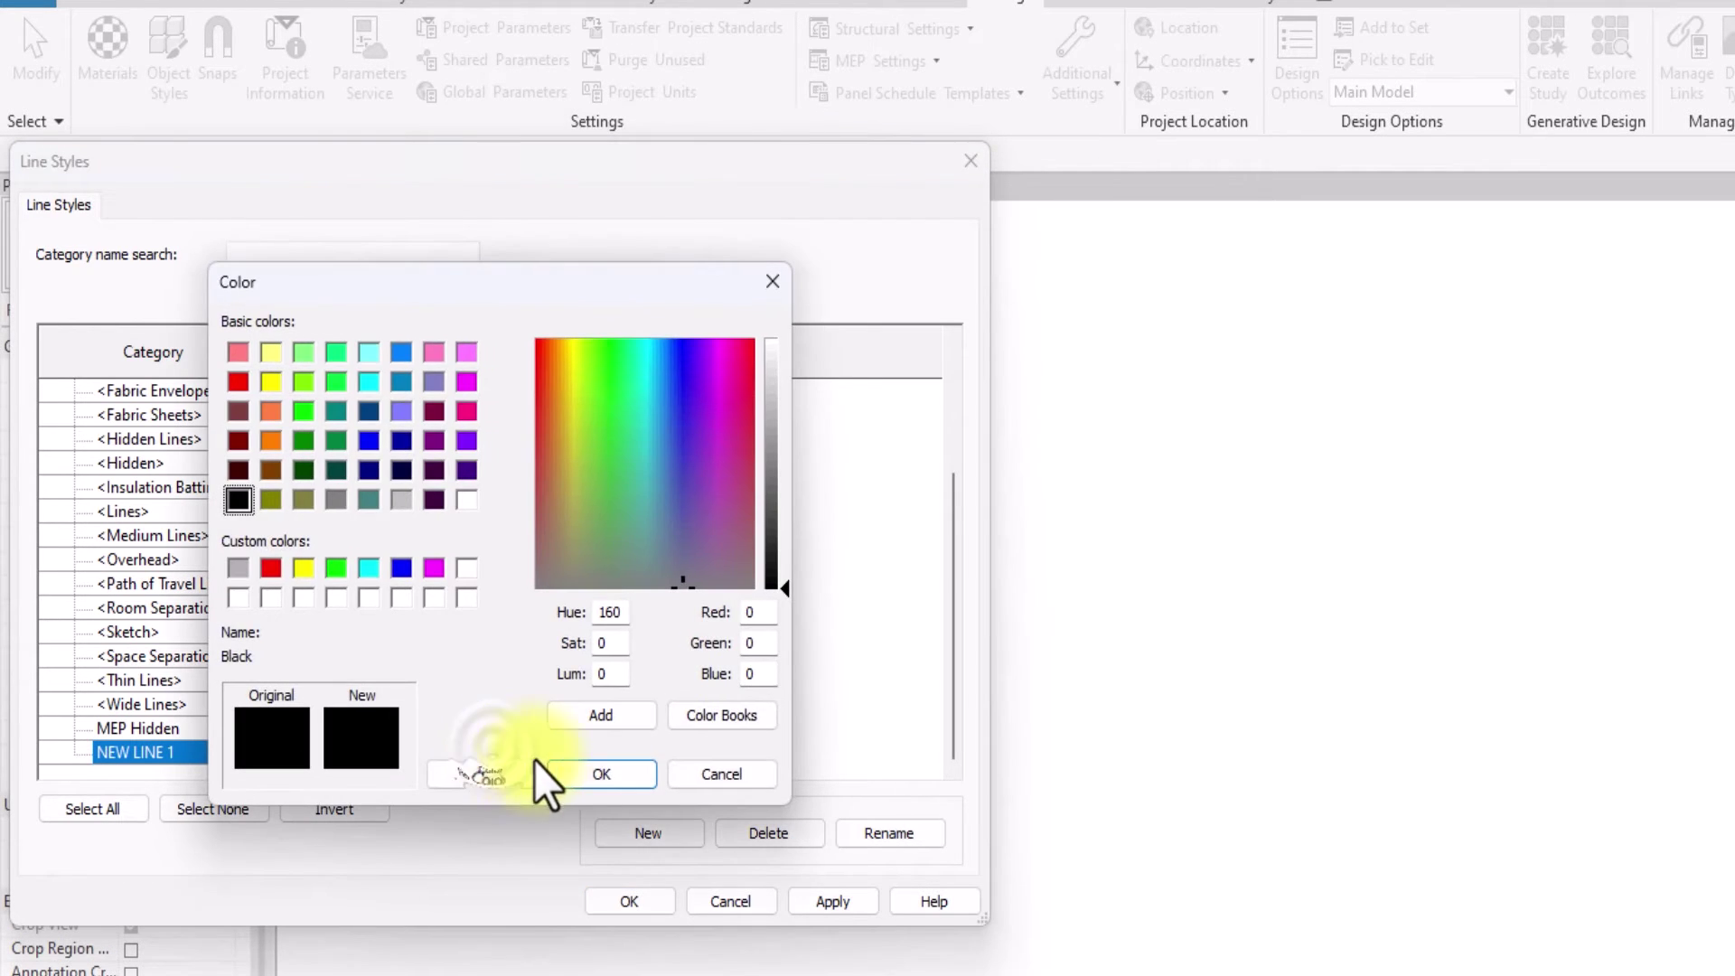
{"action": "left_click", "coordinate": [599, 774]}
{"action": "left_click", "coordinate": [380, 750]}
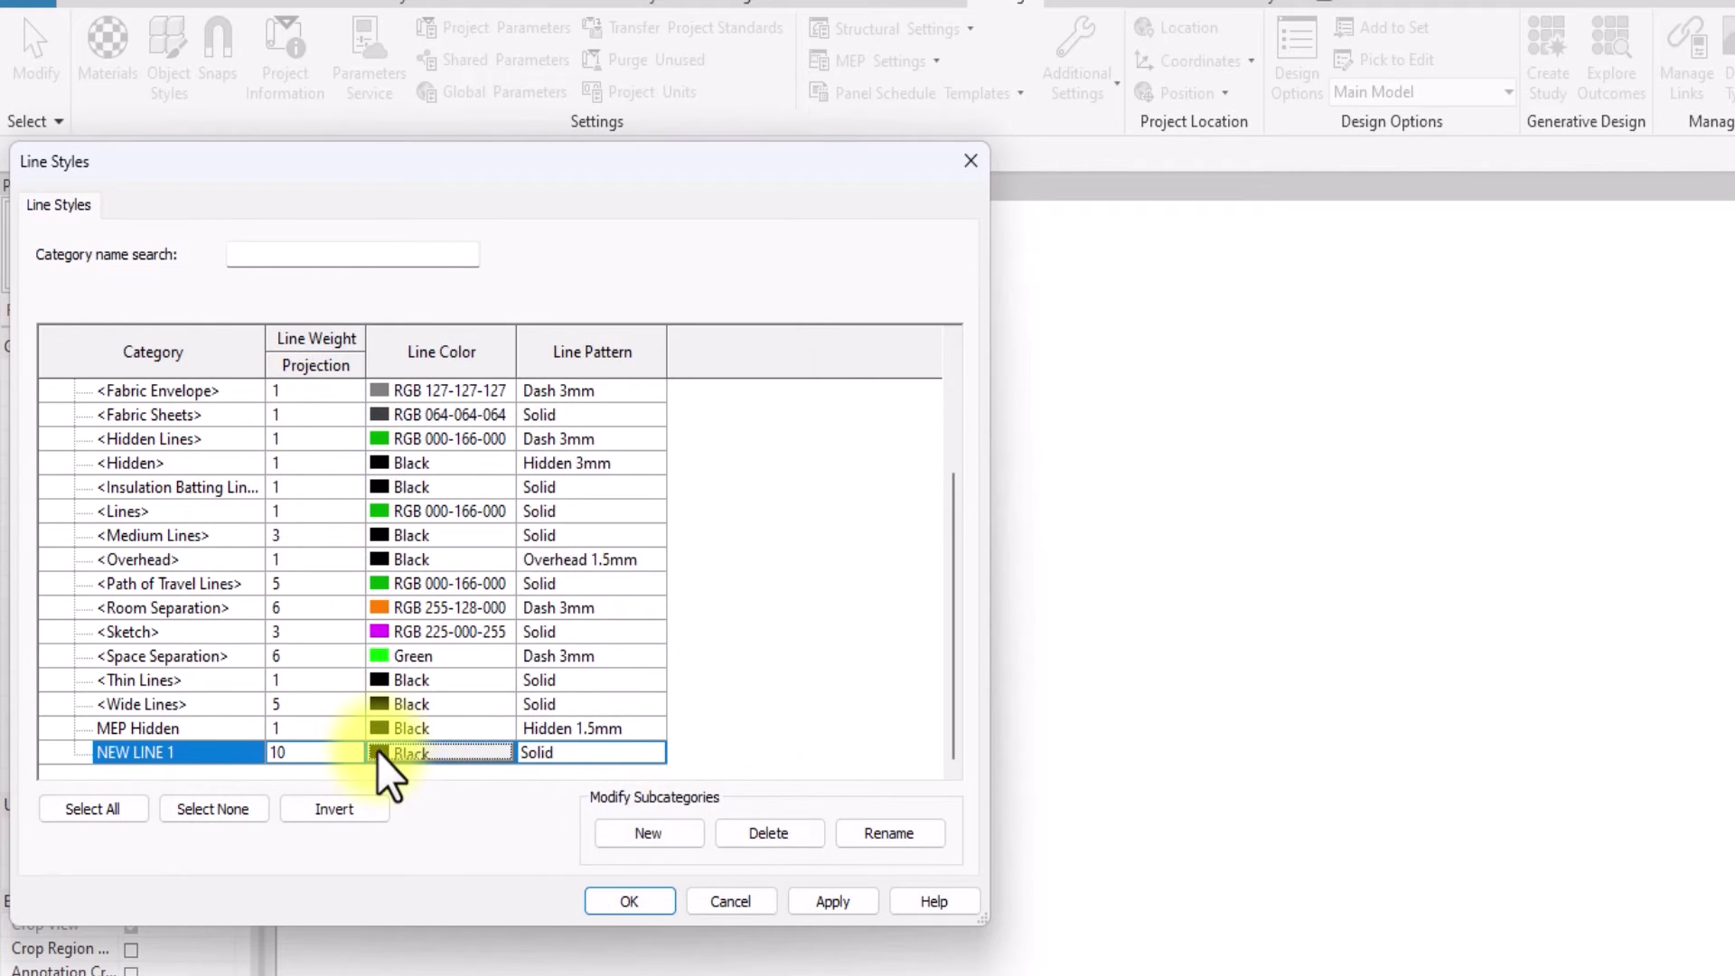
{"action": "left_click_drag", "start_coordinate": [679, 445], "coordinate": [643, 416]}
{"action": "left_click", "coordinate": [769, 478]}
{"action": "left_click", "coordinate": [773, 475]}
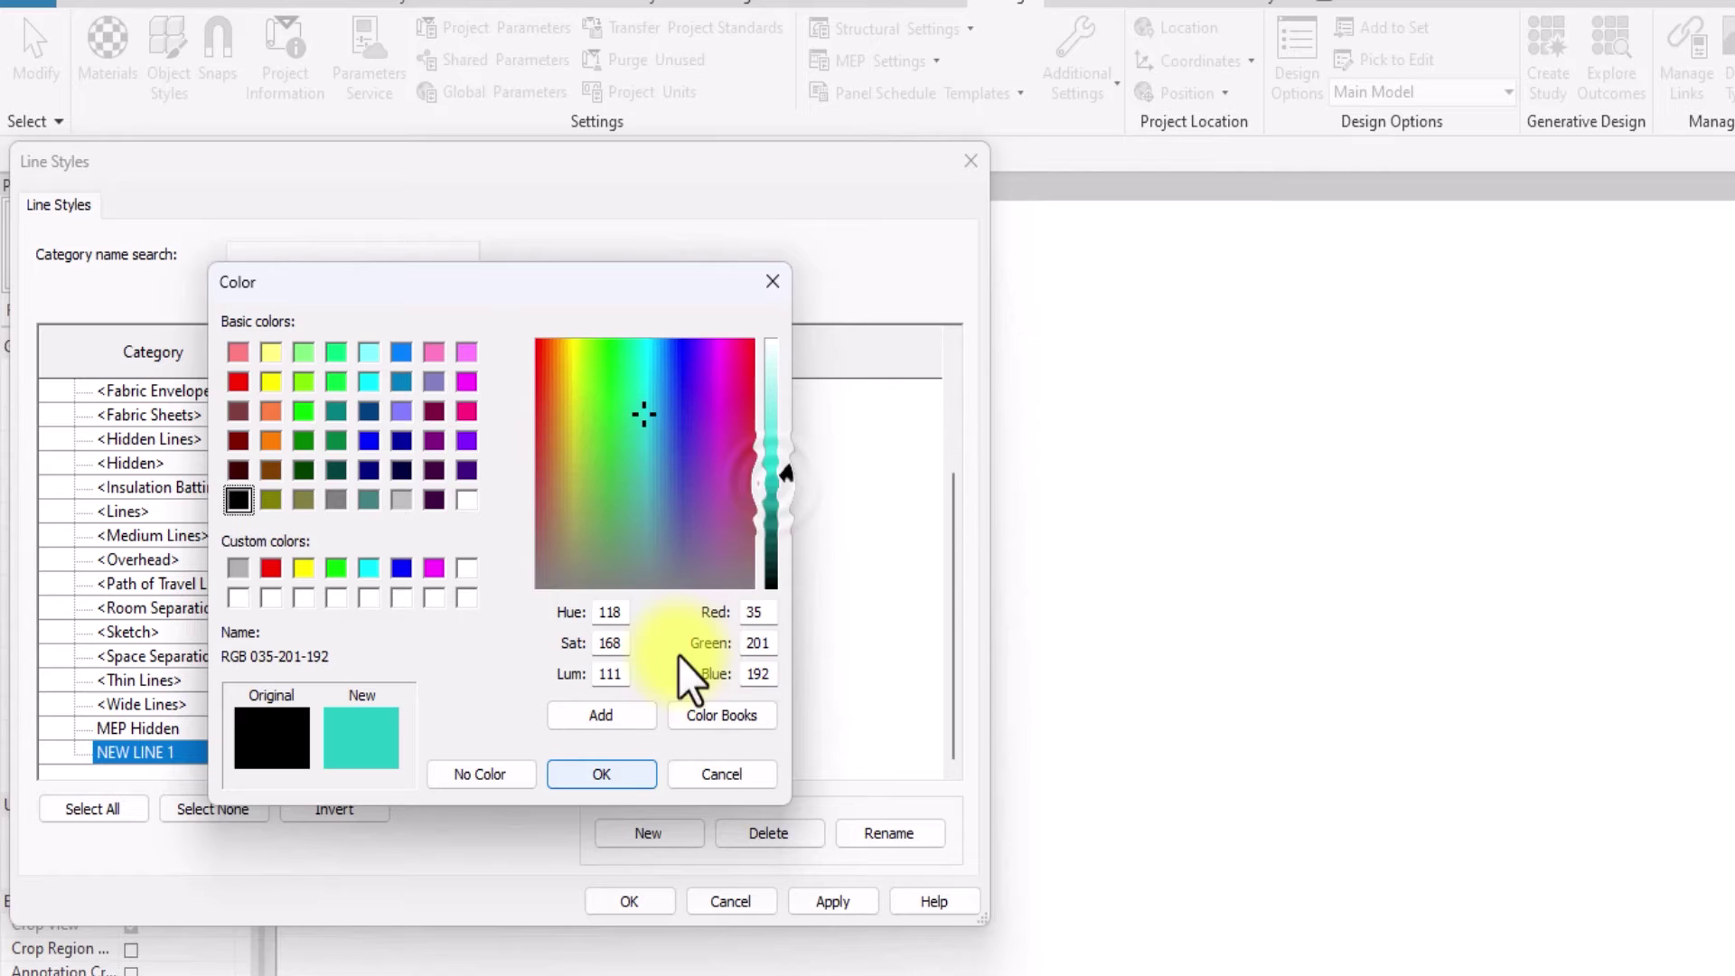
{"action": "left_click", "coordinate": [609, 782]}
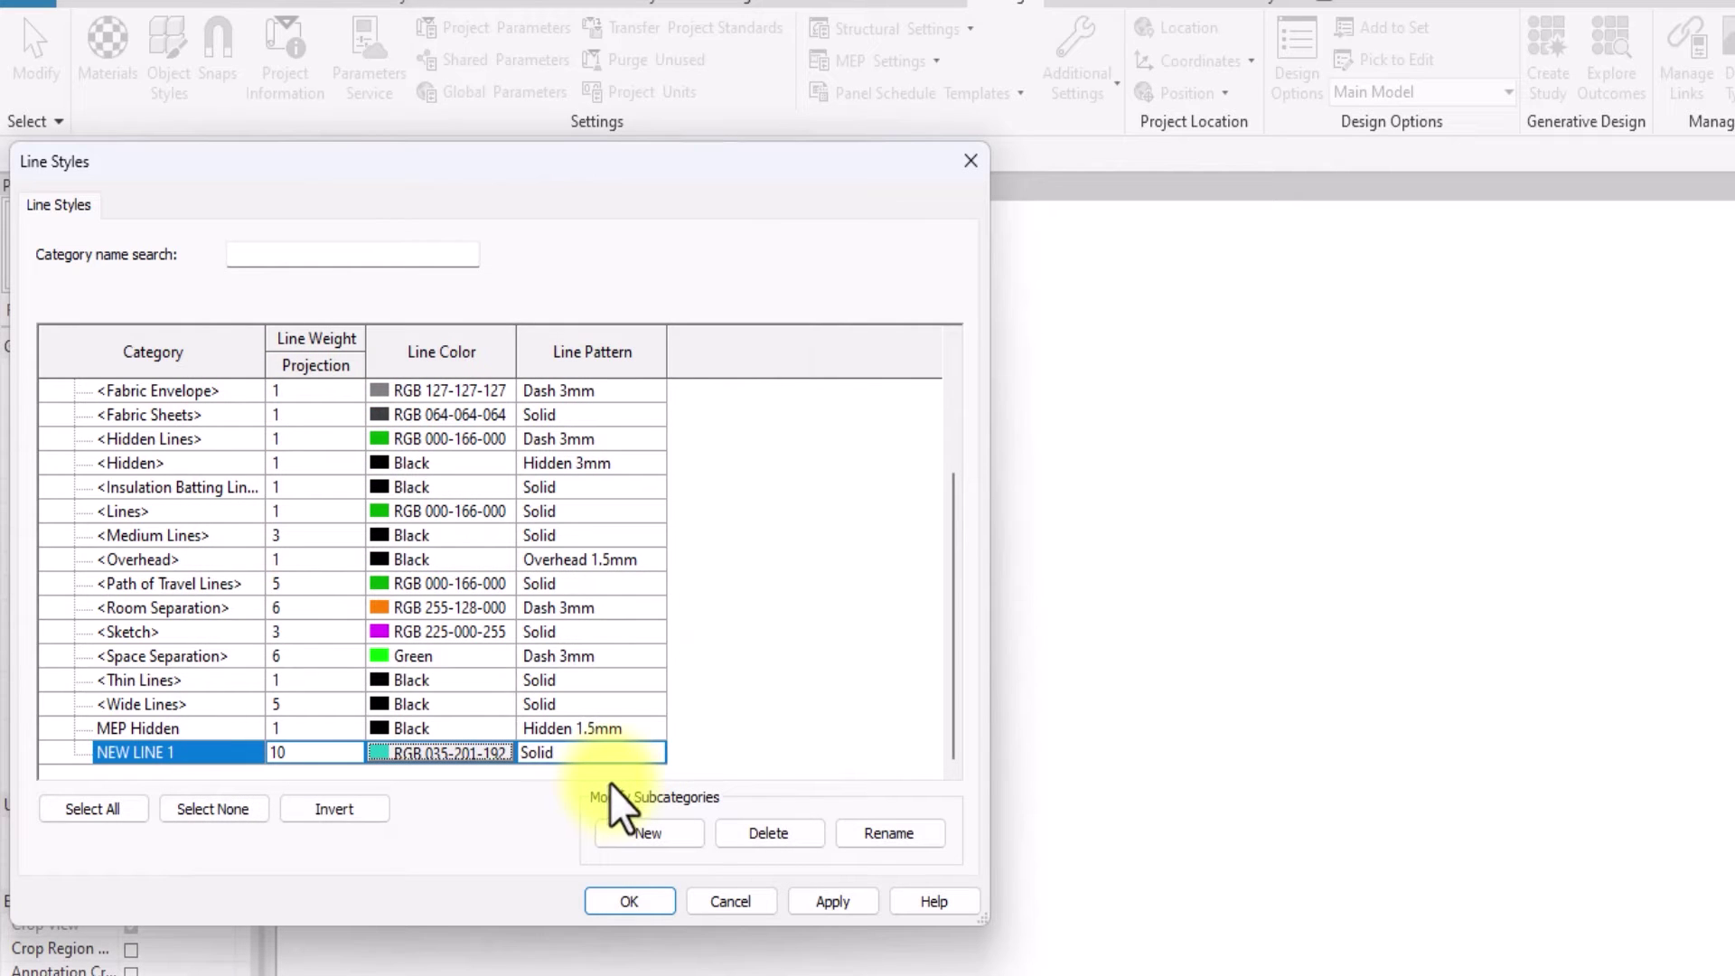
Set NEW LINE 1's line pattern to Dash
{"action": "left_click", "coordinate": [650, 754]}
{"action": "left_click", "coordinate": [652, 751]}
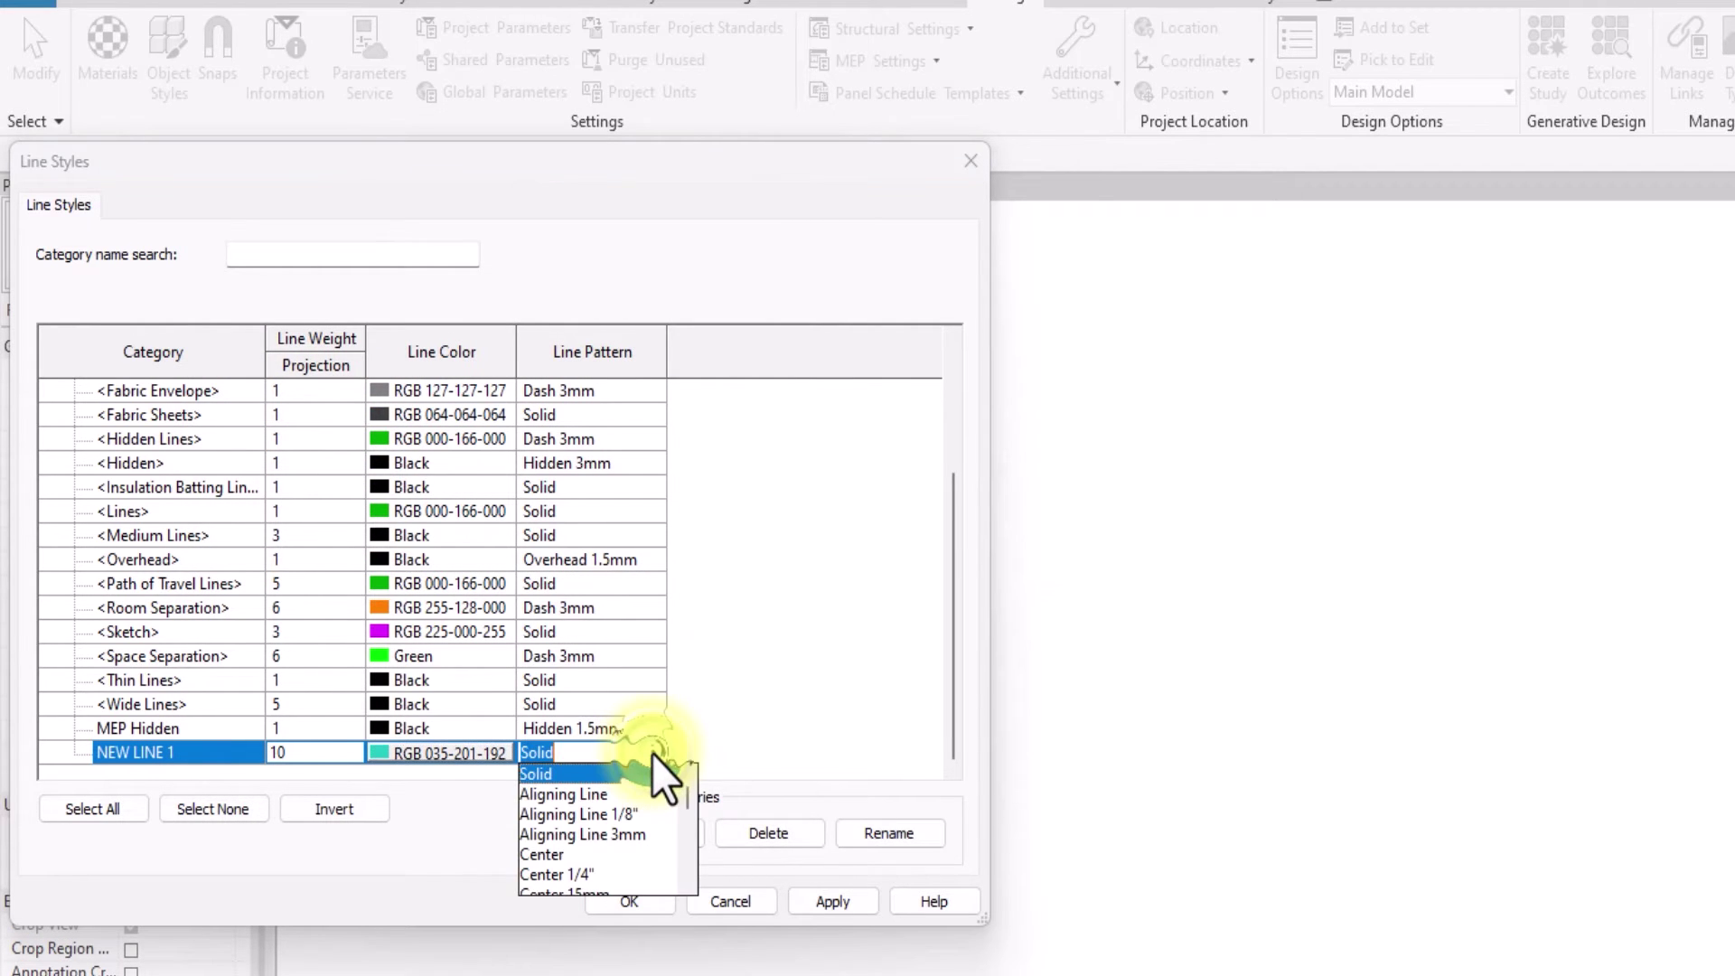
{"action": "scroll", "coordinate": [567, 804], "scroll_direction": "down", "scroll_amount": 2}
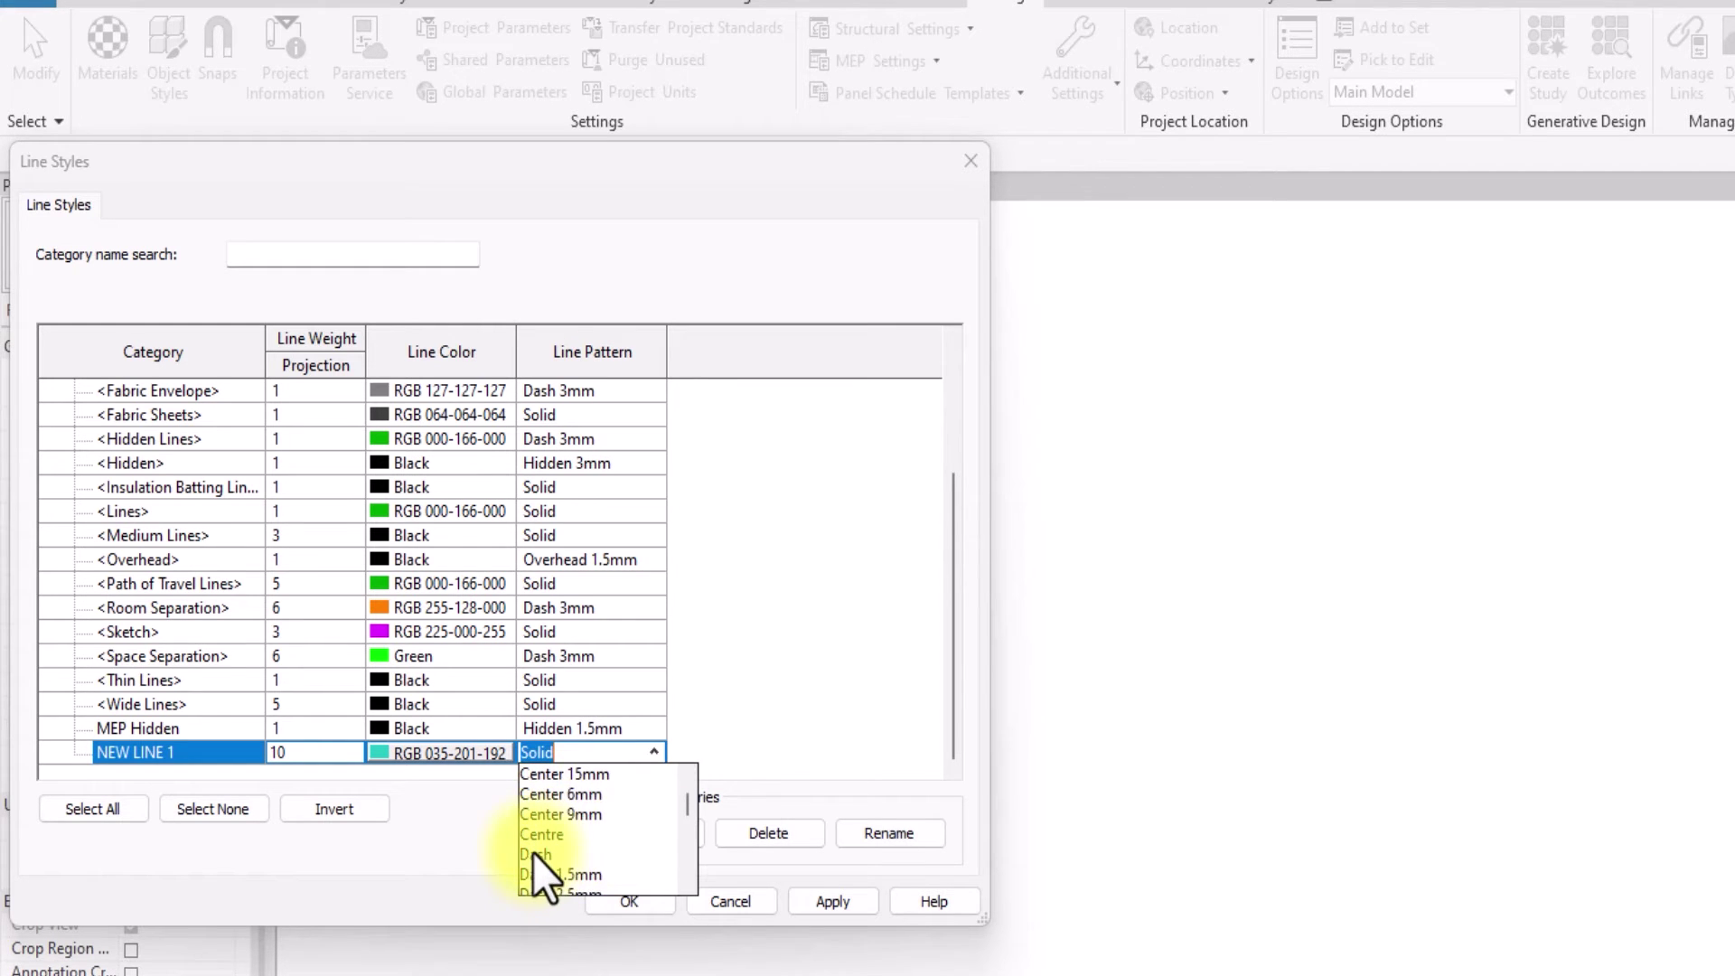
{"action": "left_click", "coordinate": [535, 854]}
Close Line Styles and start detail lines in the NEW LINE 1 style
{"action": "left_click", "coordinate": [606, 893]}
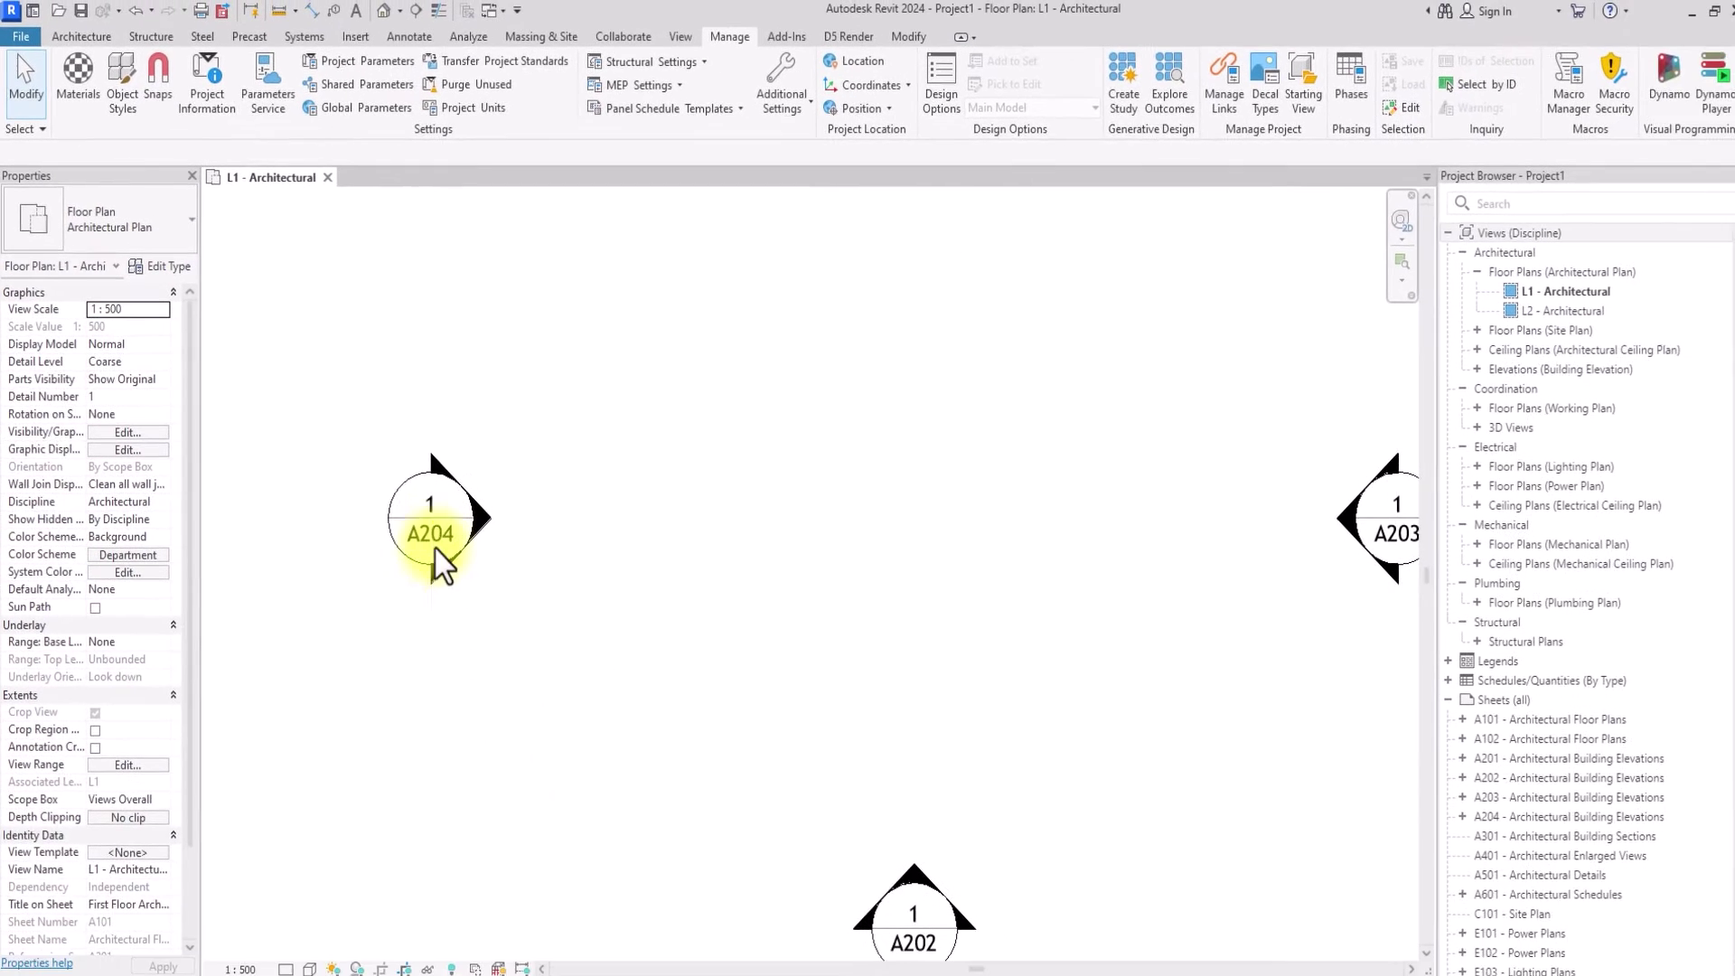
{"action": "left_click", "coordinate": [414, 37]}
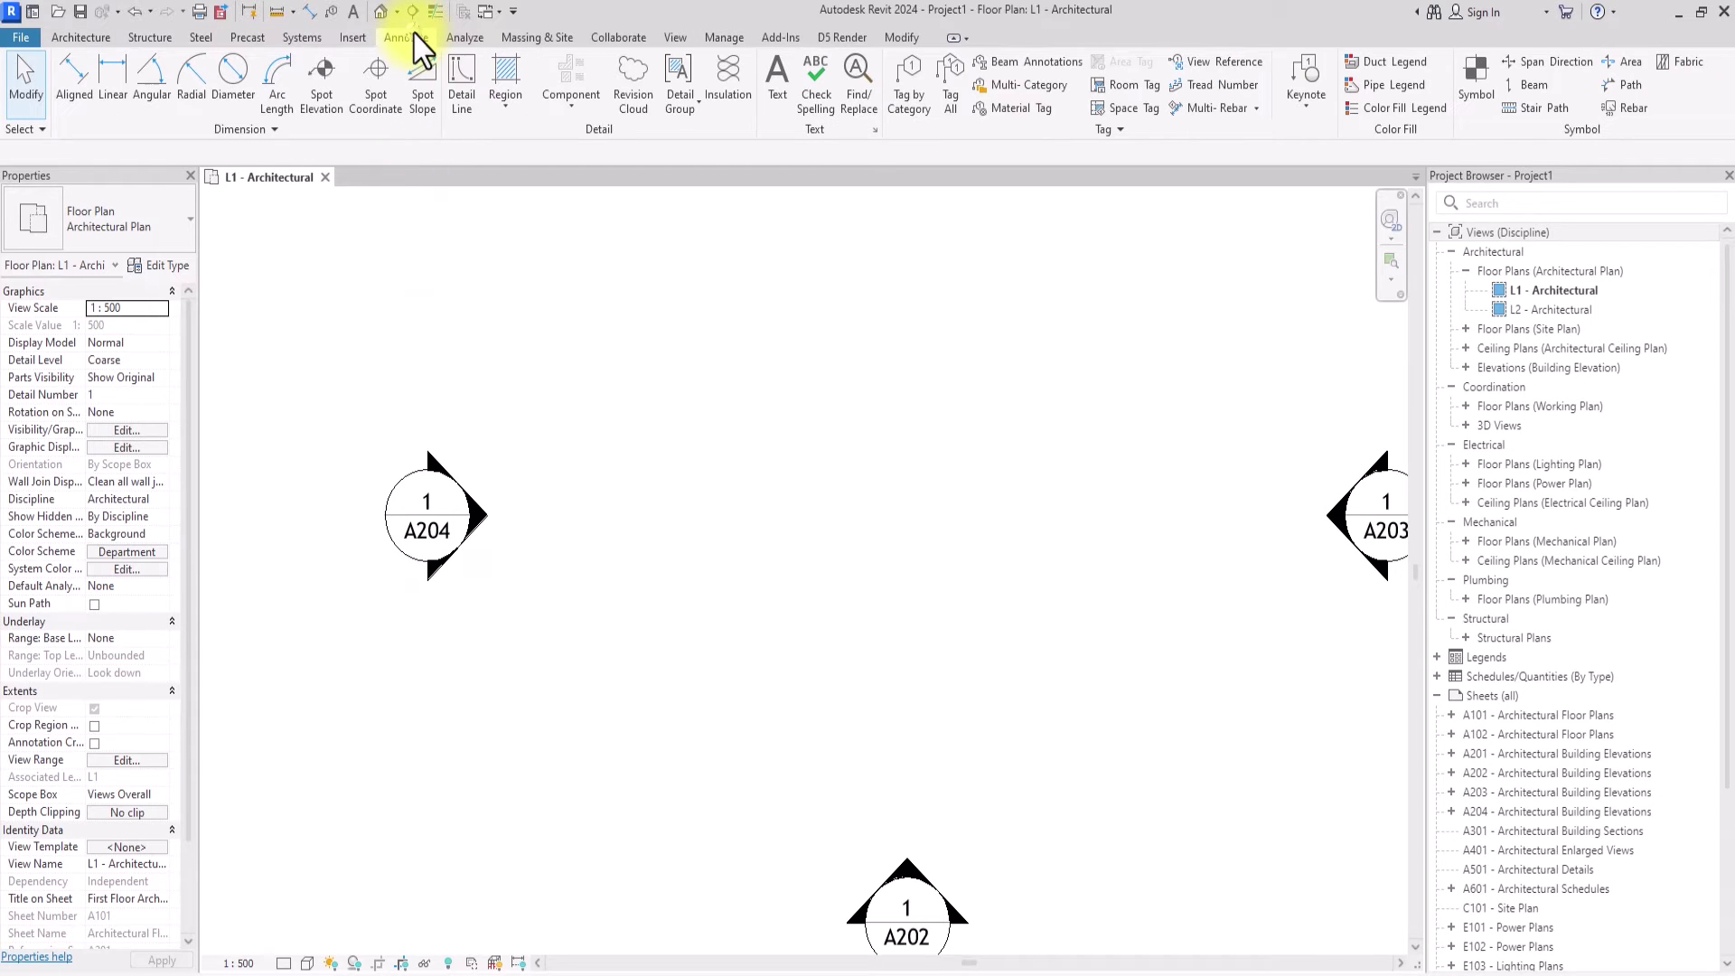
{"action": "left_click", "coordinate": [463, 91]}
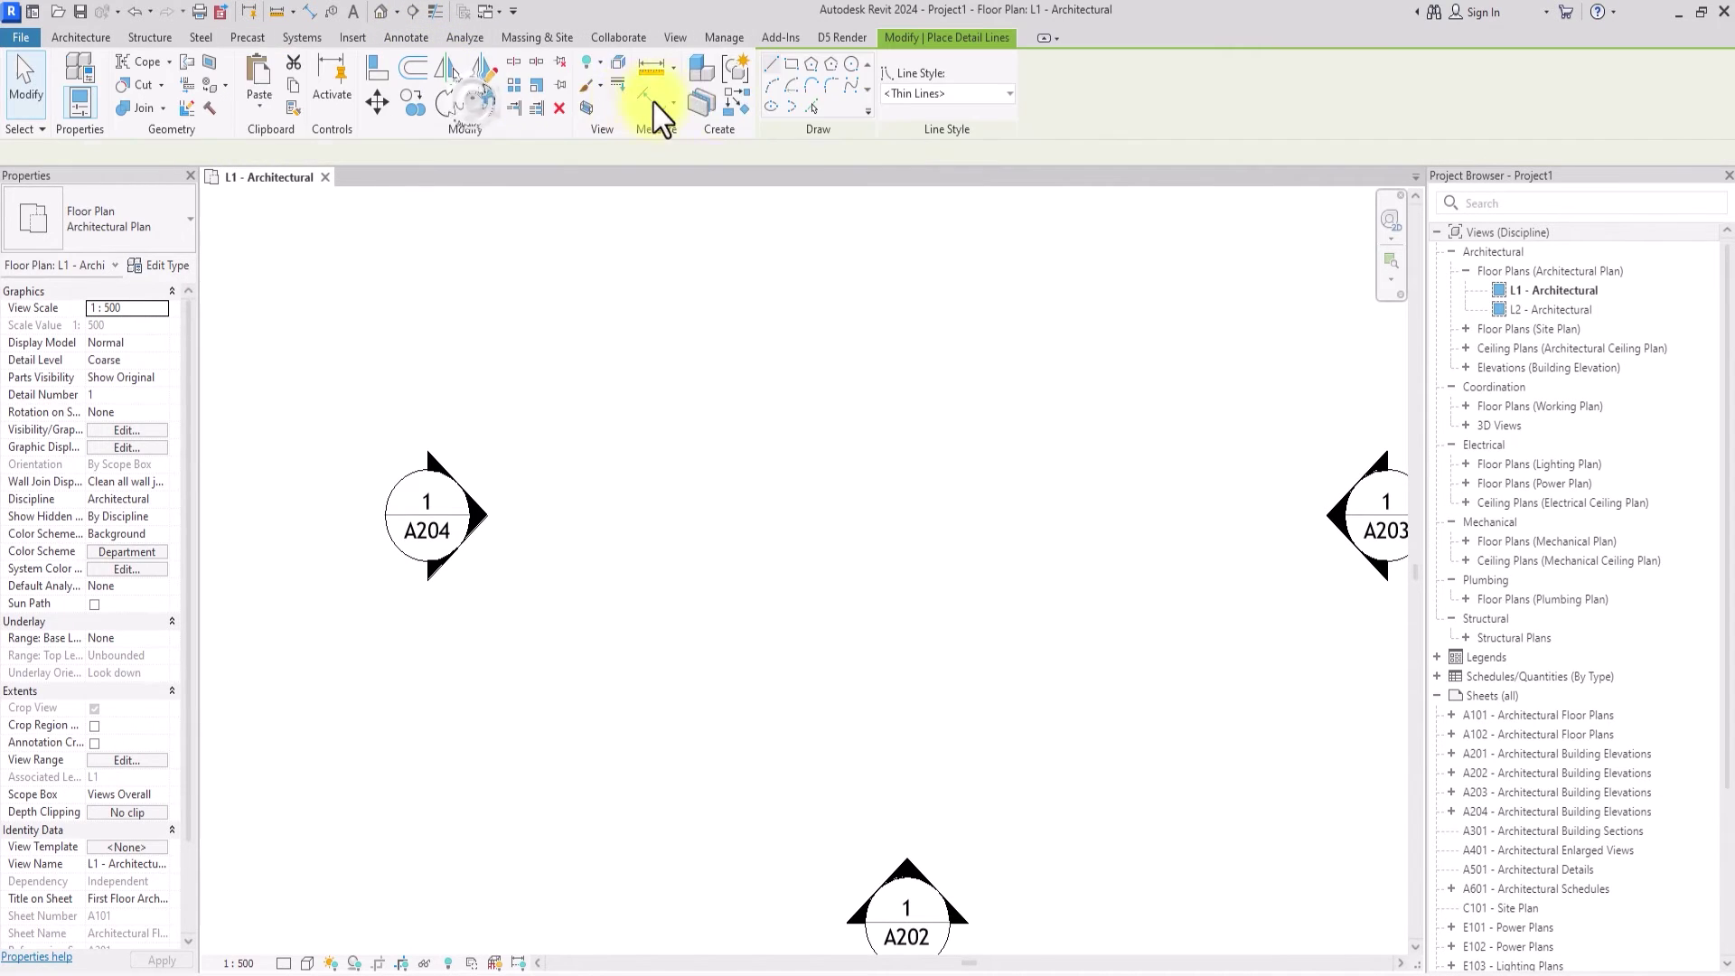
{"action": "left_click", "coordinate": [1008, 94]}
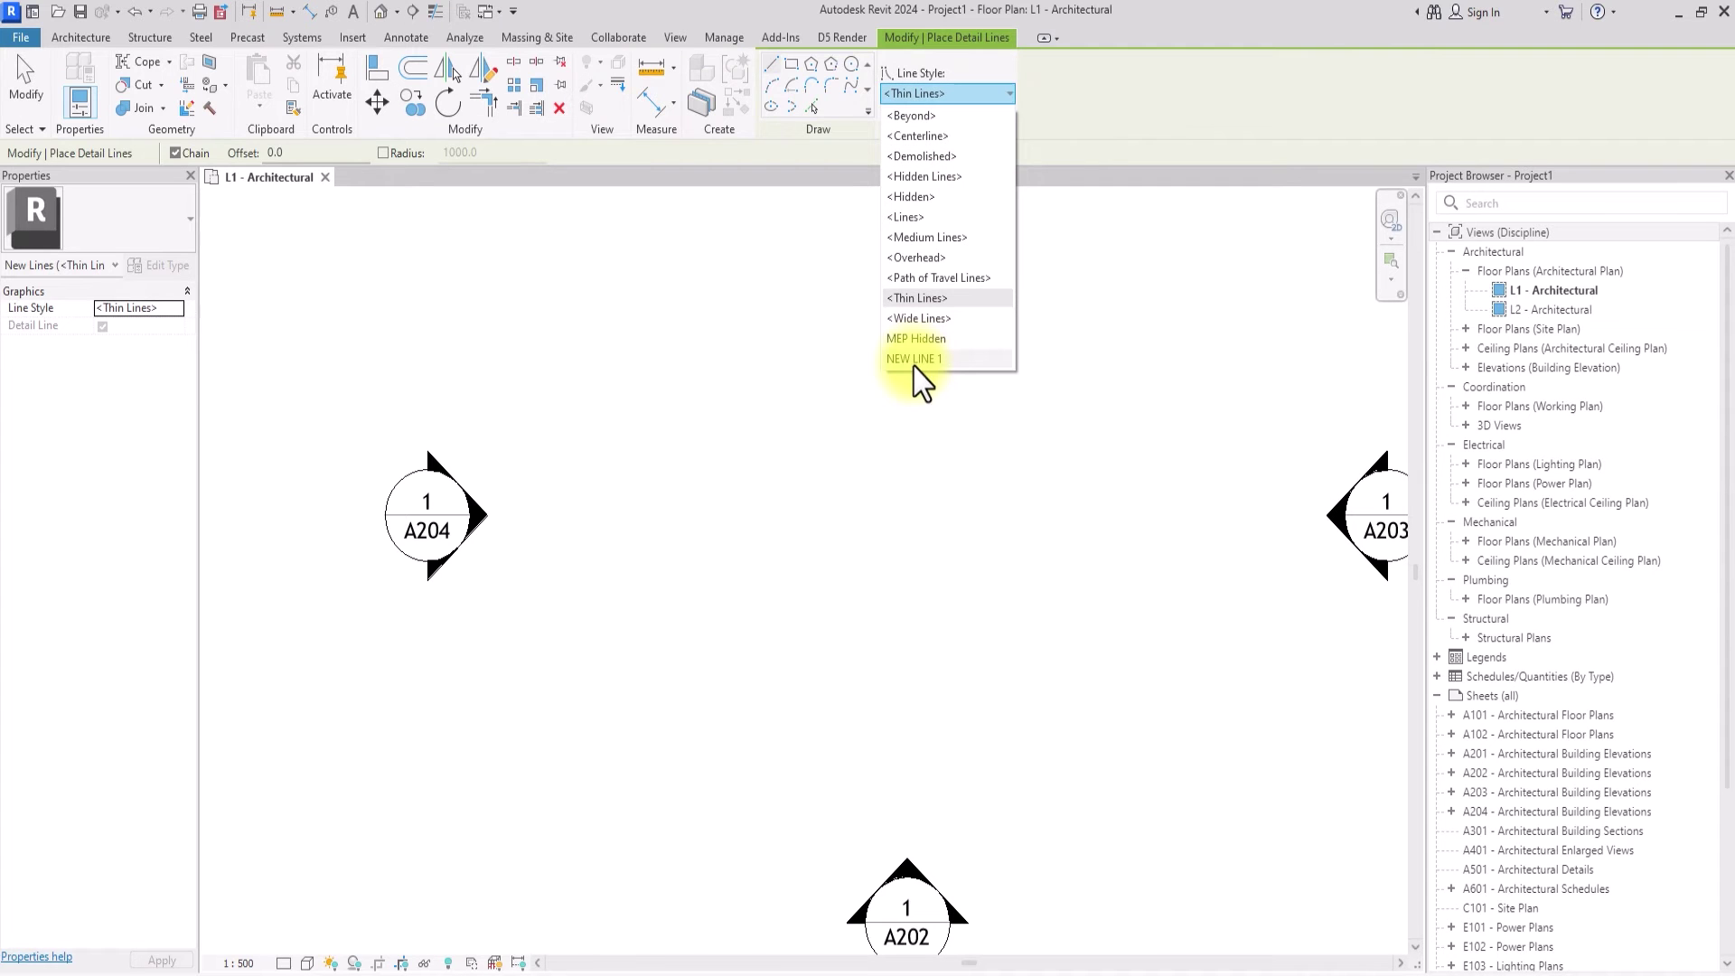
{"action": "left_click", "coordinate": [915, 359]}
Draw a closed rectangle of about 32000 by 15000 from four detail lines
{"action": "left_click", "coordinate": [689, 461]}
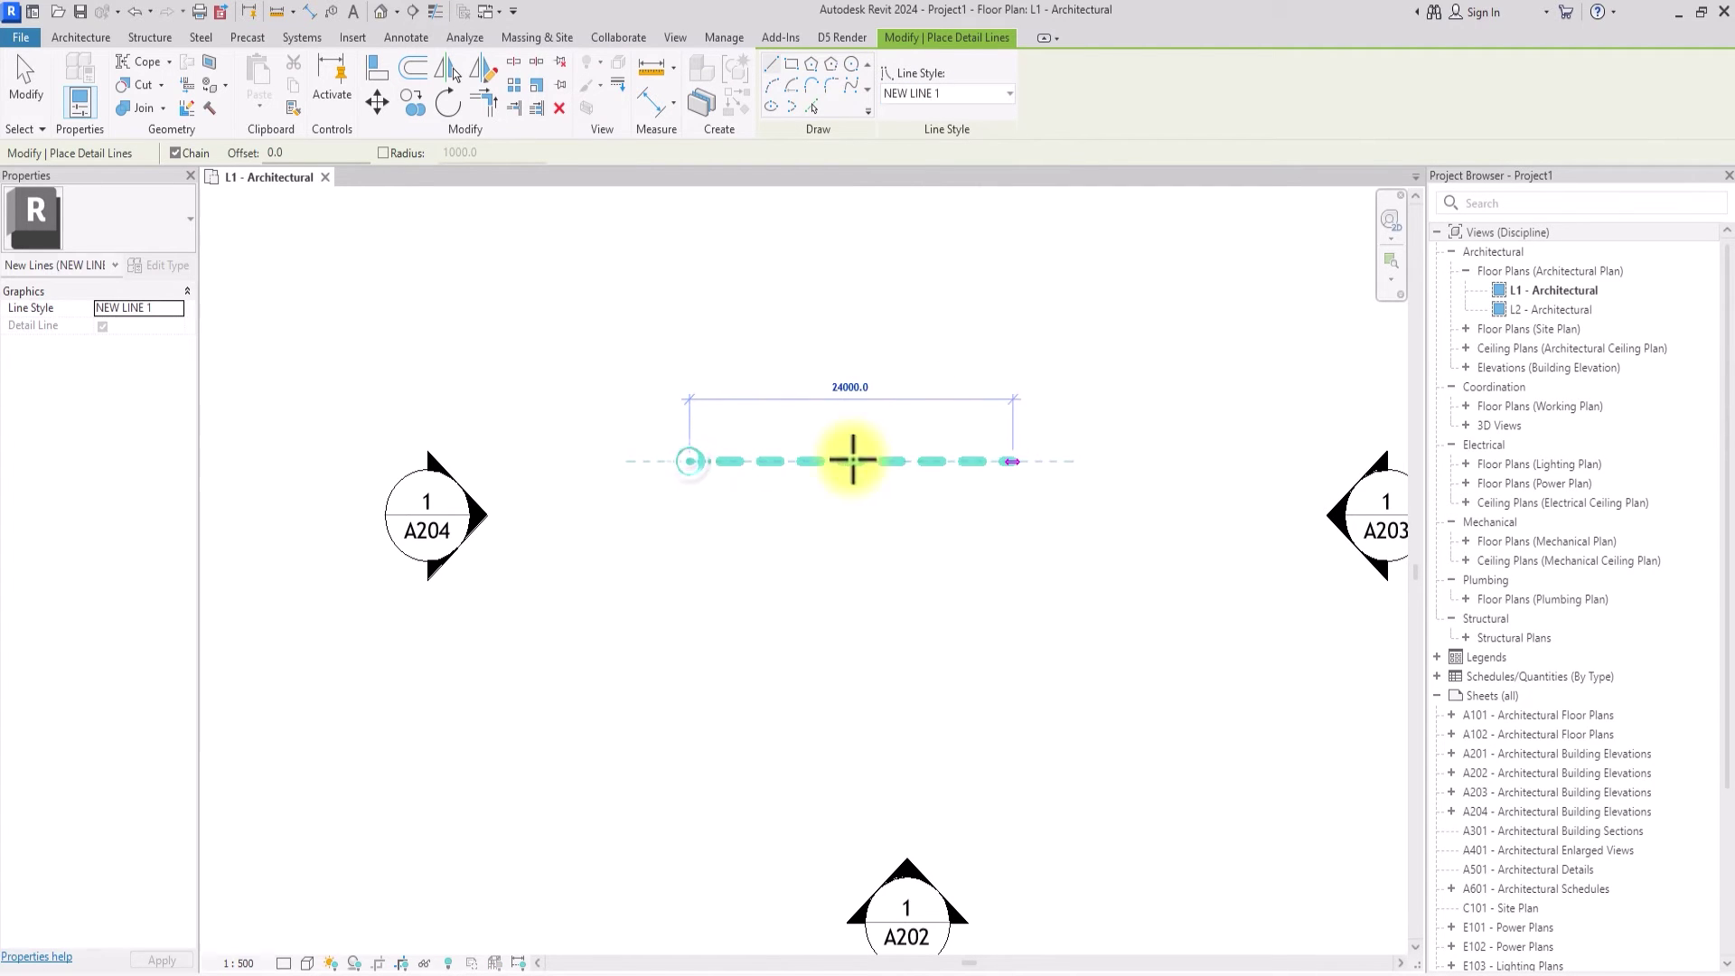
{"action": "left_click", "coordinate": [1120, 461]}
{"action": "left_click", "coordinate": [1123, 678]}
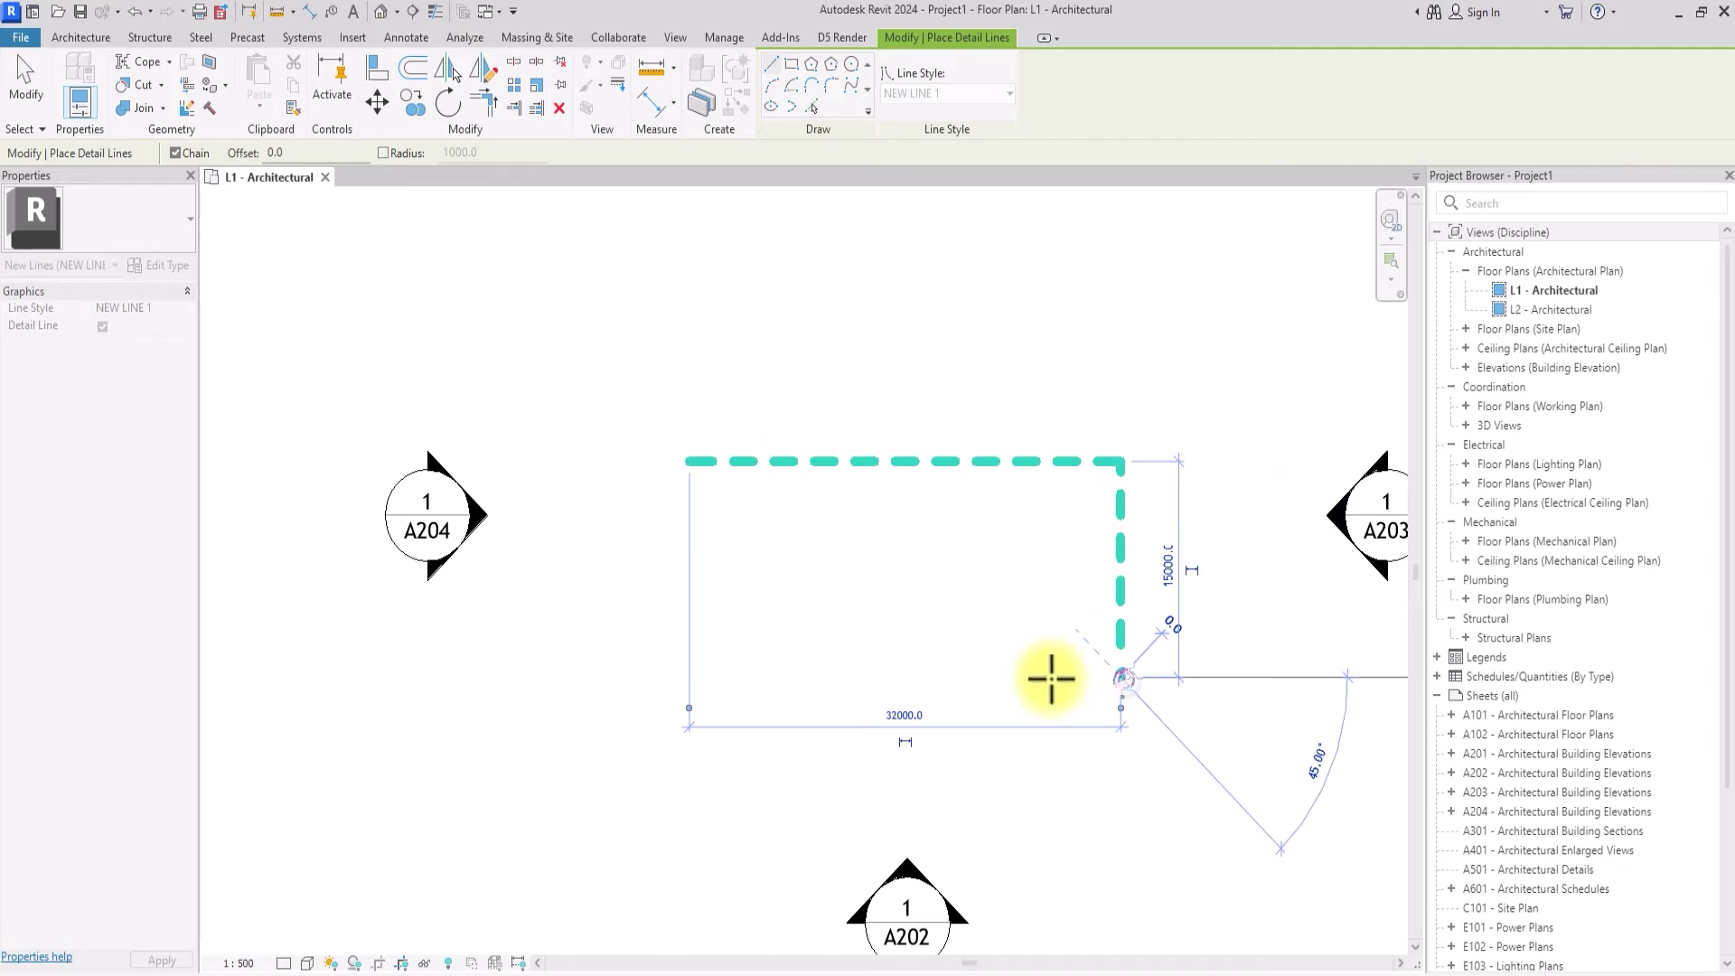
{"action": "left_click", "coordinate": [690, 678]}
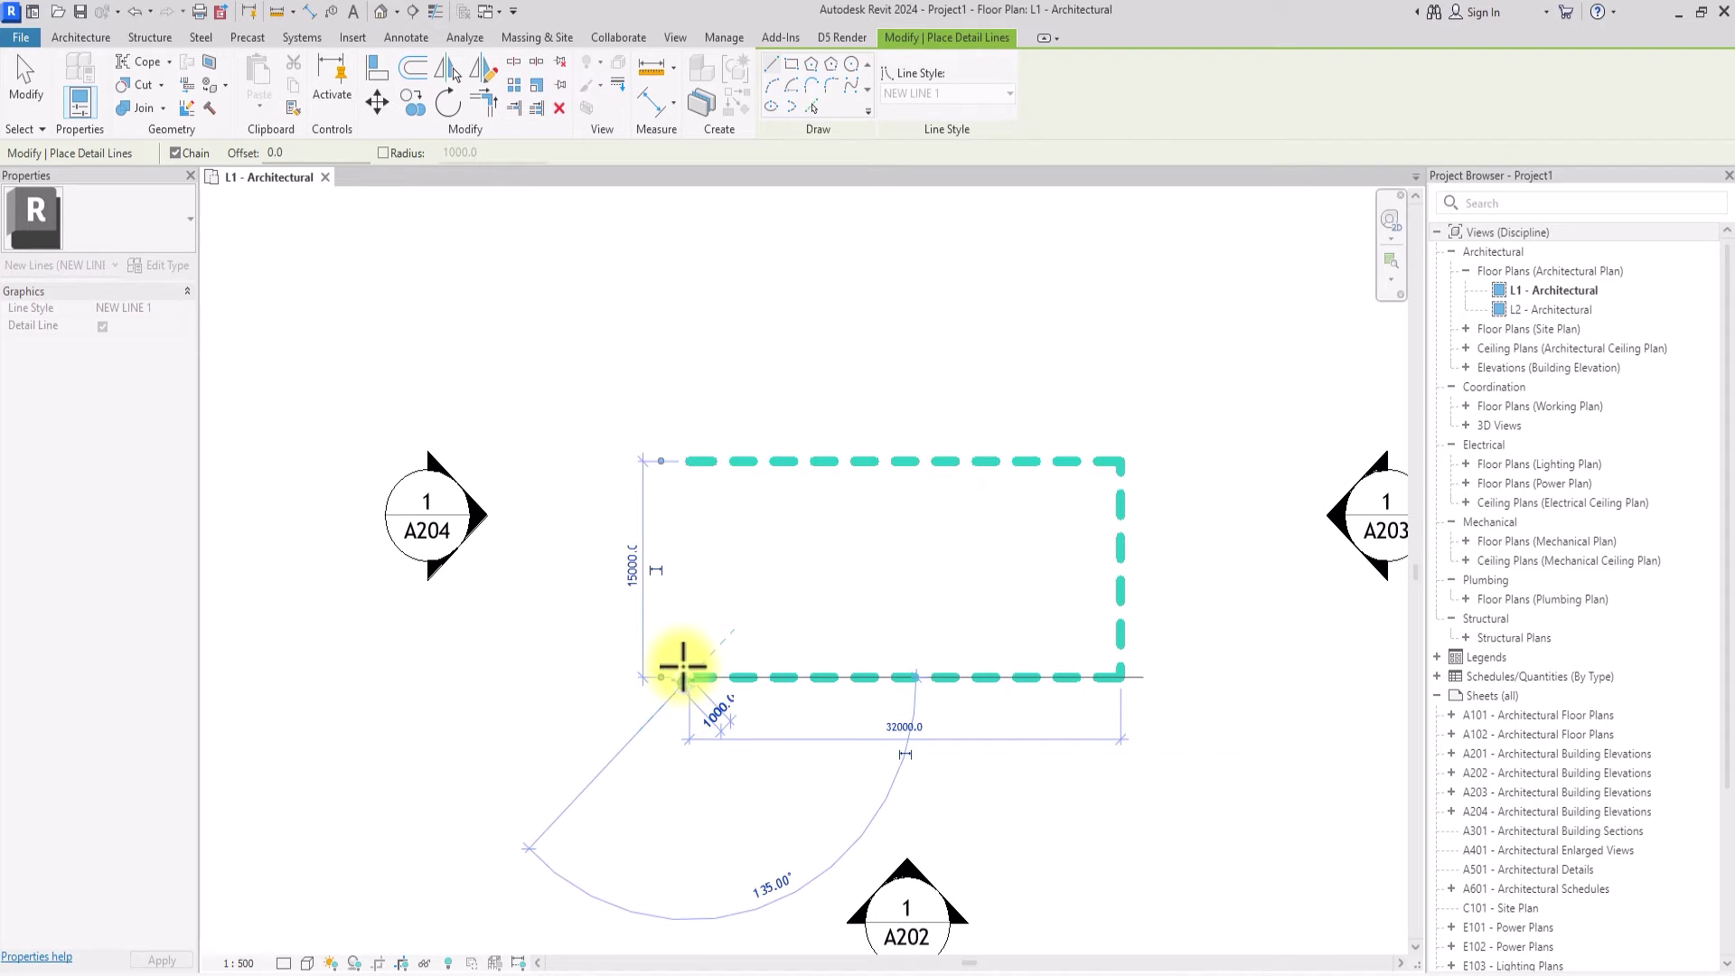
{"action": "scroll", "coordinate": [682, 497], "scroll_direction": "down", "scroll_amount": 1}
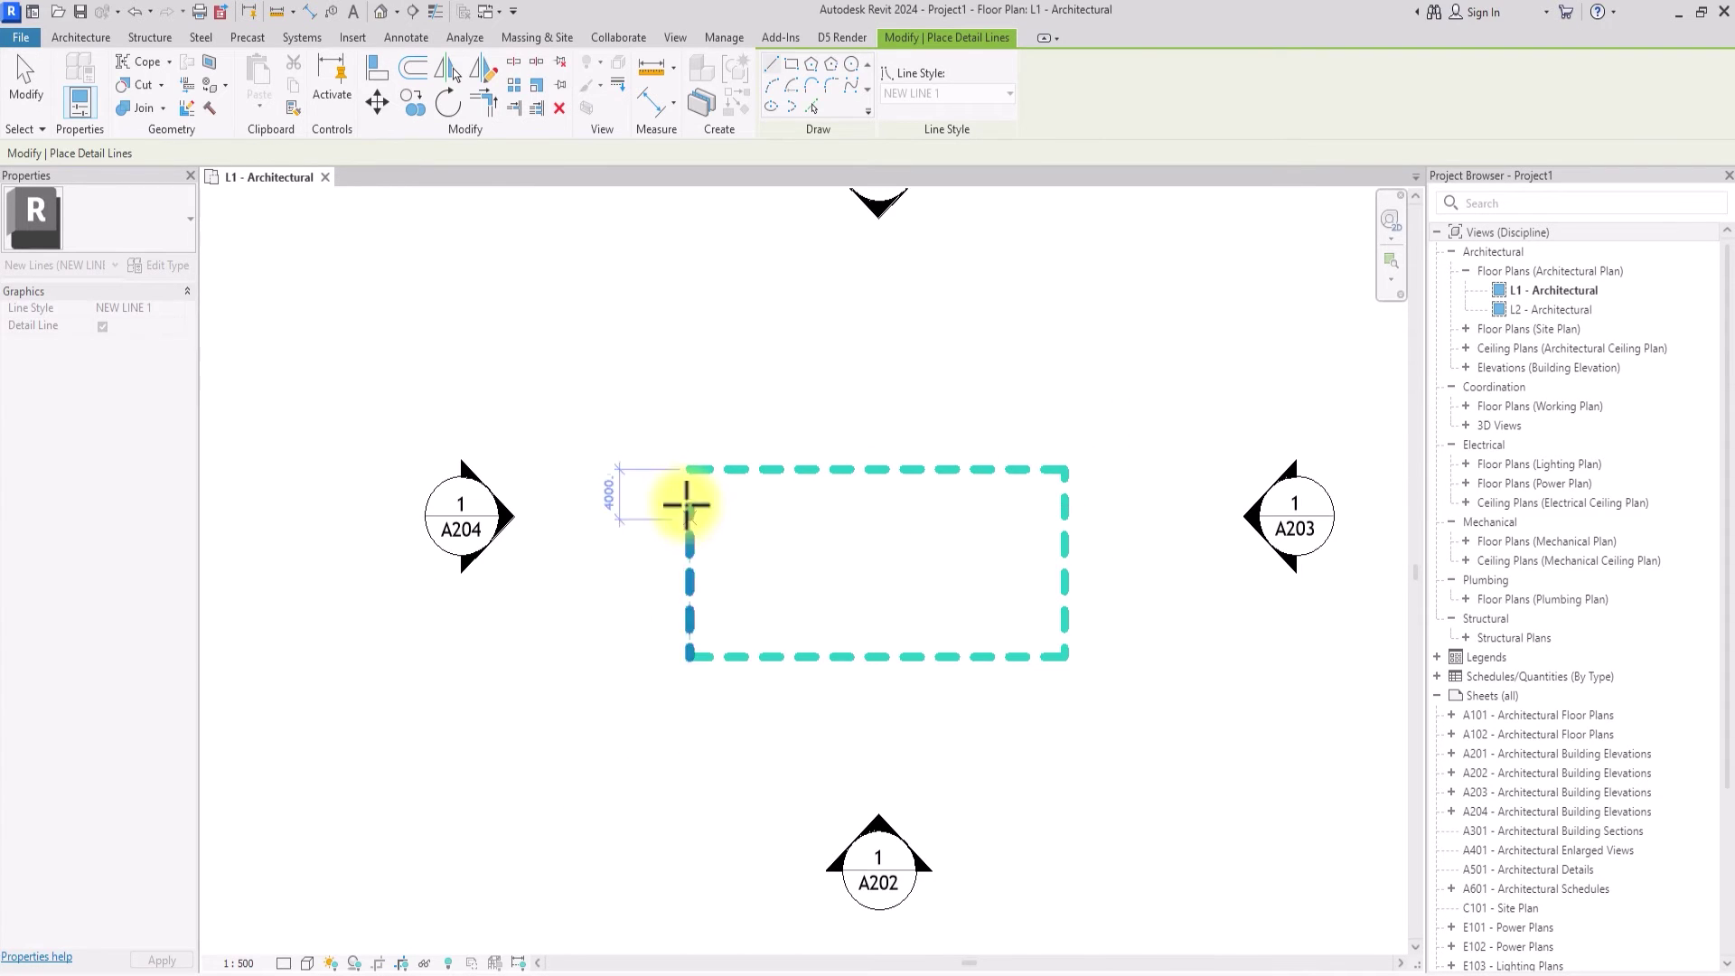
{"action": "left_click", "coordinate": [687, 471]}
{"action": "key", "text": "Escape"}
{"action": "key", "text": "Escape"}
{"action": "scroll", "coordinate": [686, 470], "scroll_direction": "down", "scroll_amount": 3}
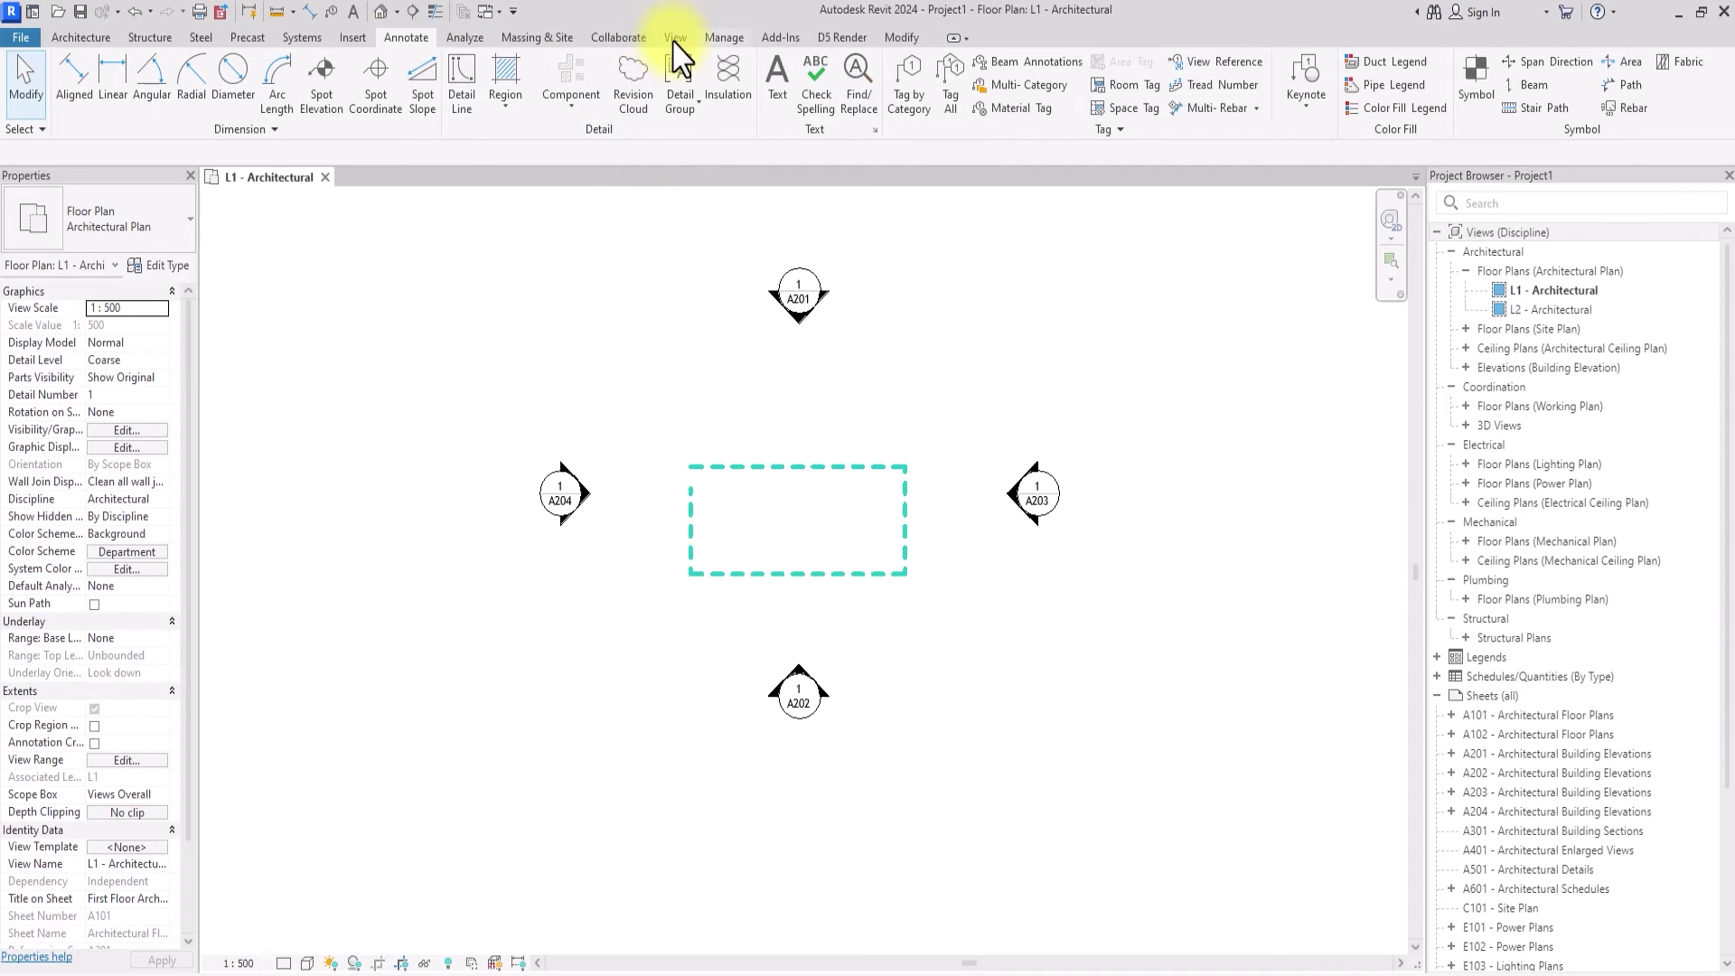
Create line style NEW LINE 2 under Lines after clearing the duplicate-name warning
{"action": "left_click", "coordinate": [724, 38]}
{"action": "left_click", "coordinate": [783, 107]}
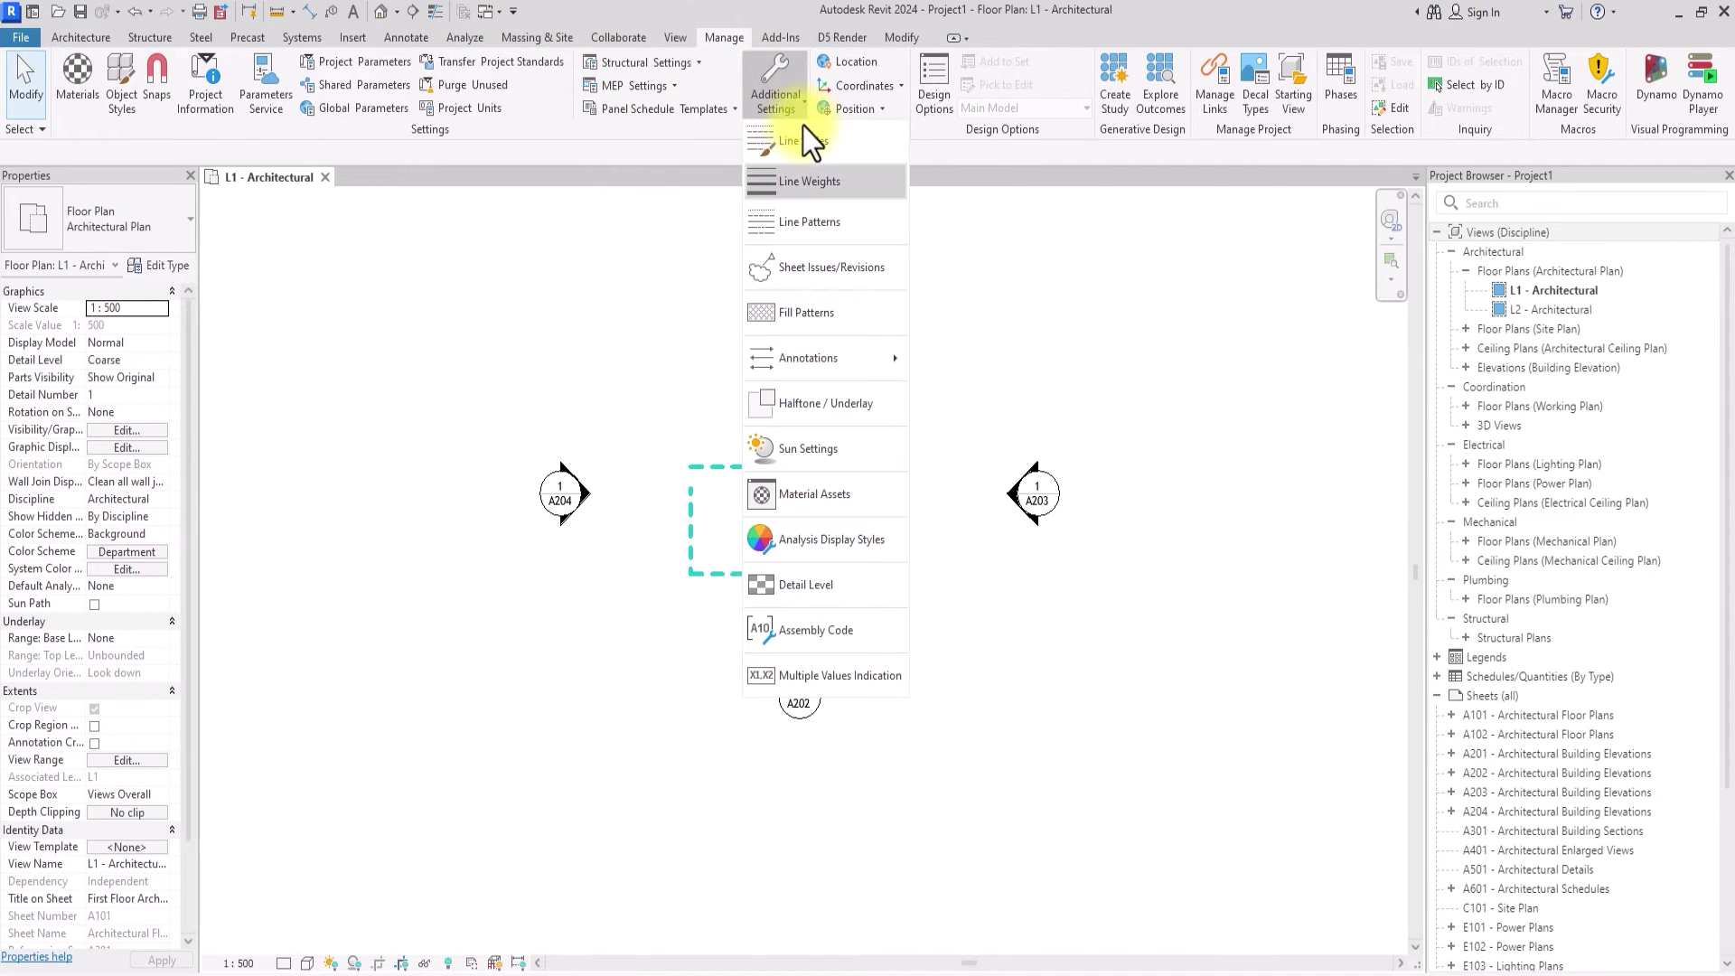
{"action": "left_click", "coordinate": [800, 140]}
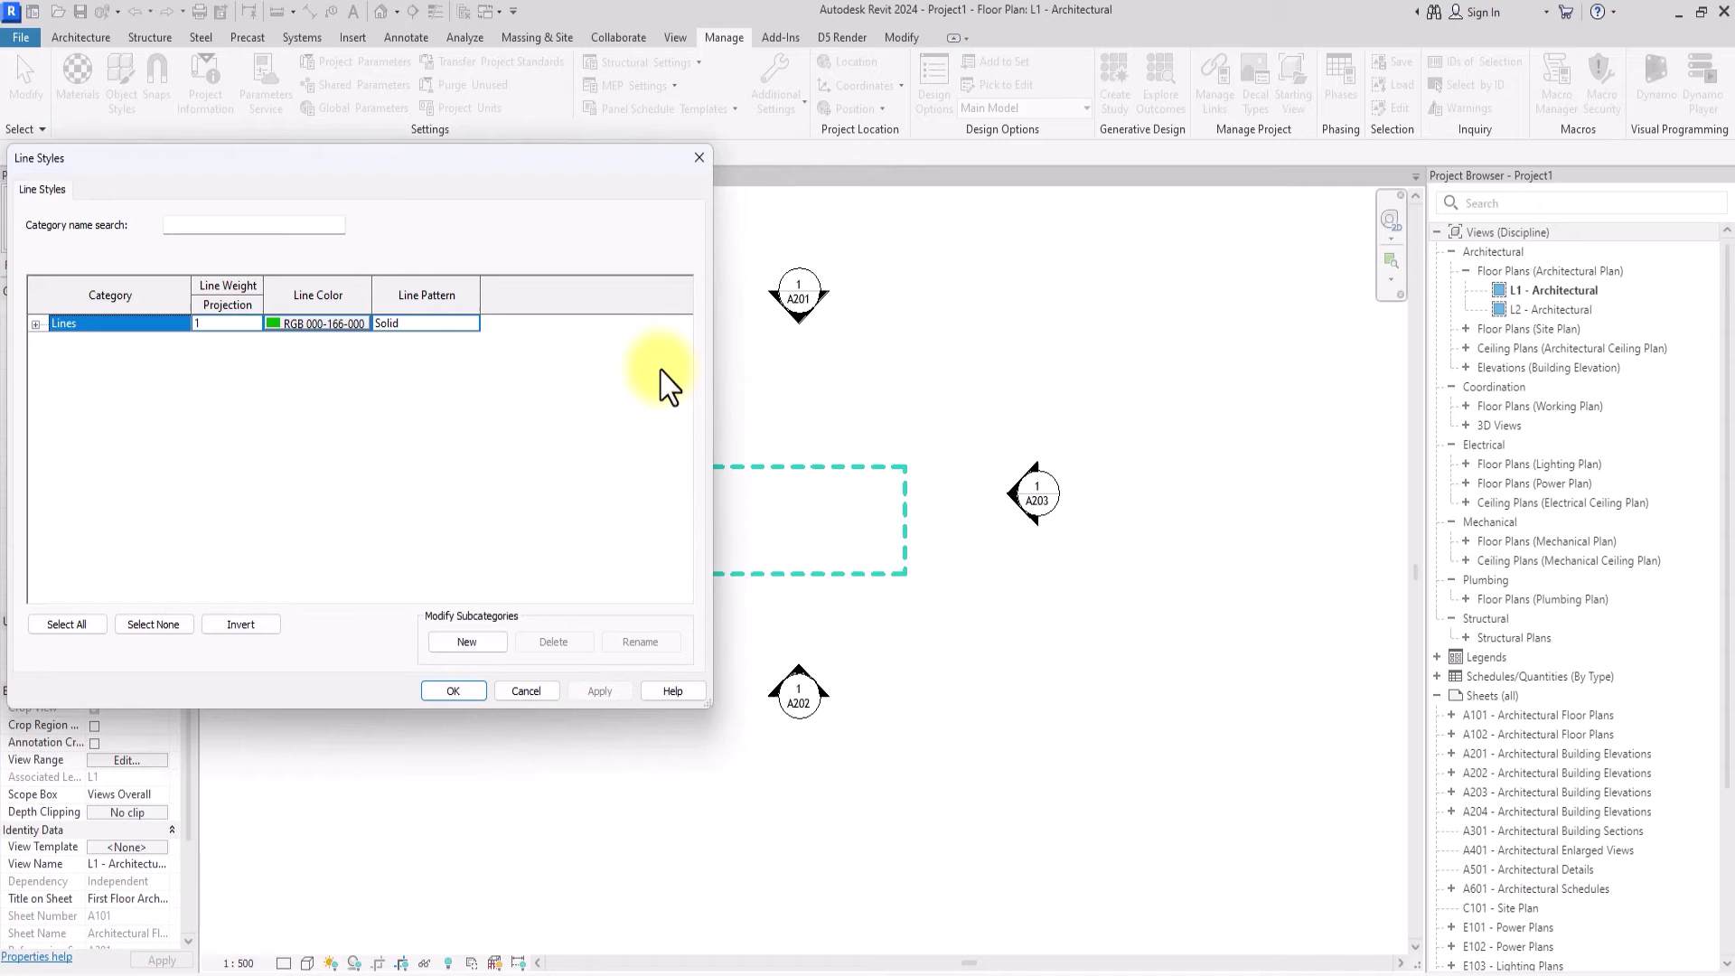
{"action": "left_click", "coordinate": [466, 642]}
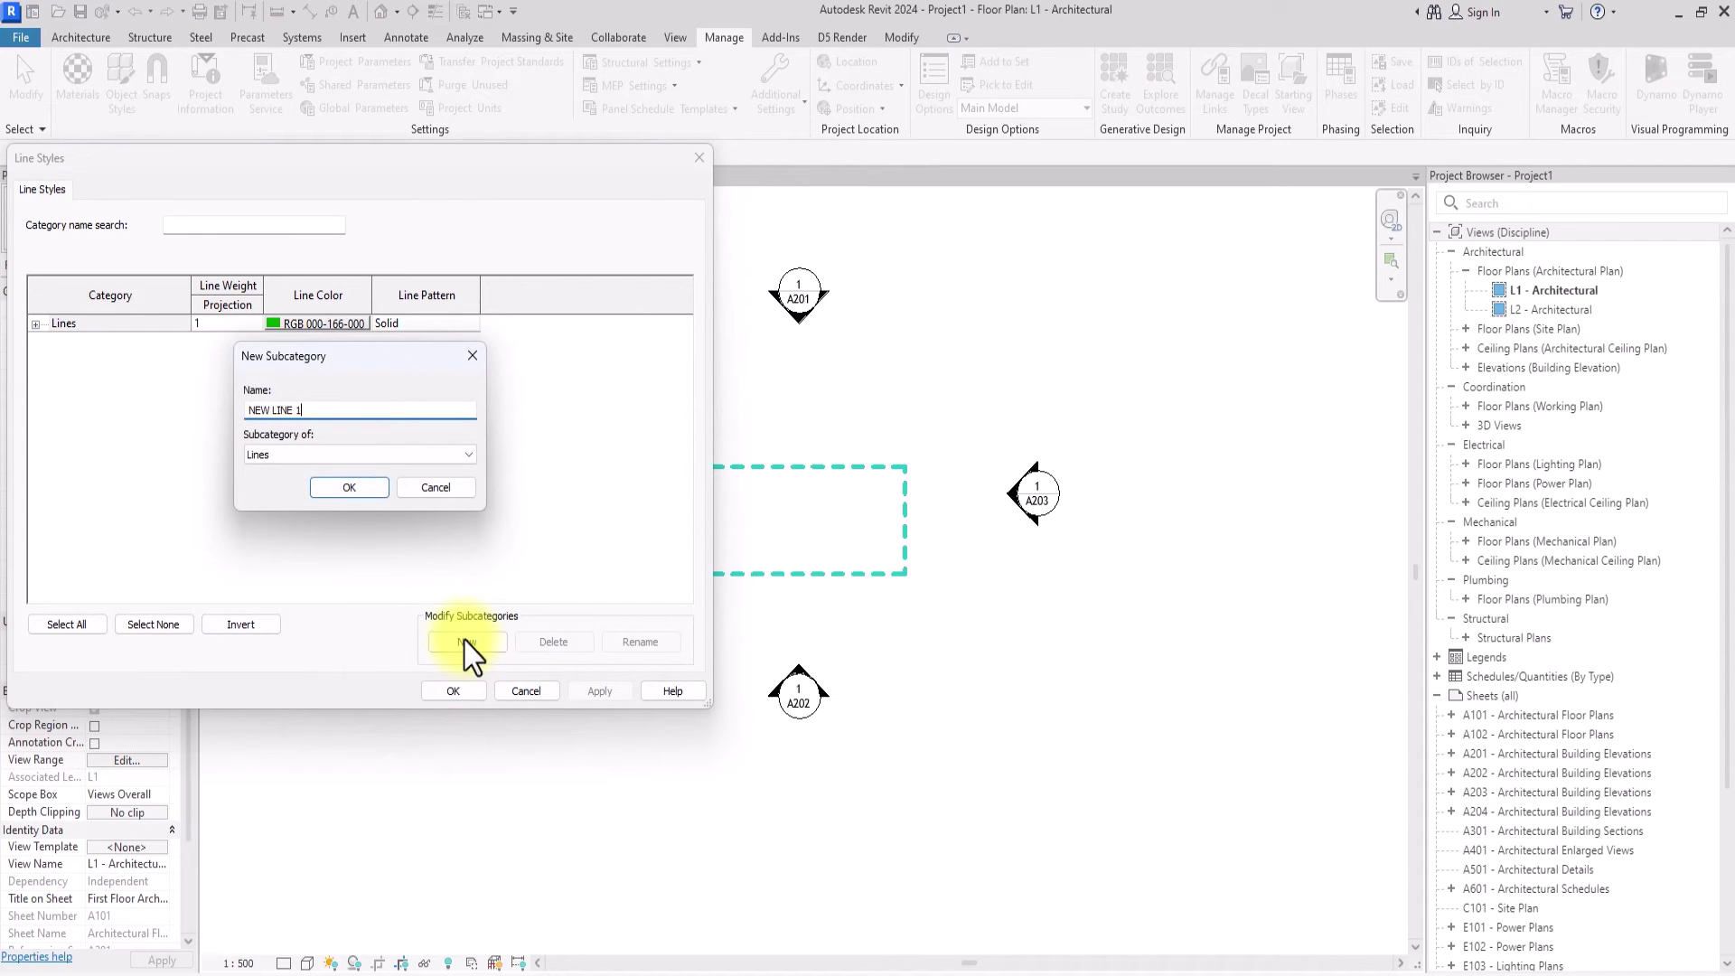
{"action": "left_click", "coordinate": [364, 488]}
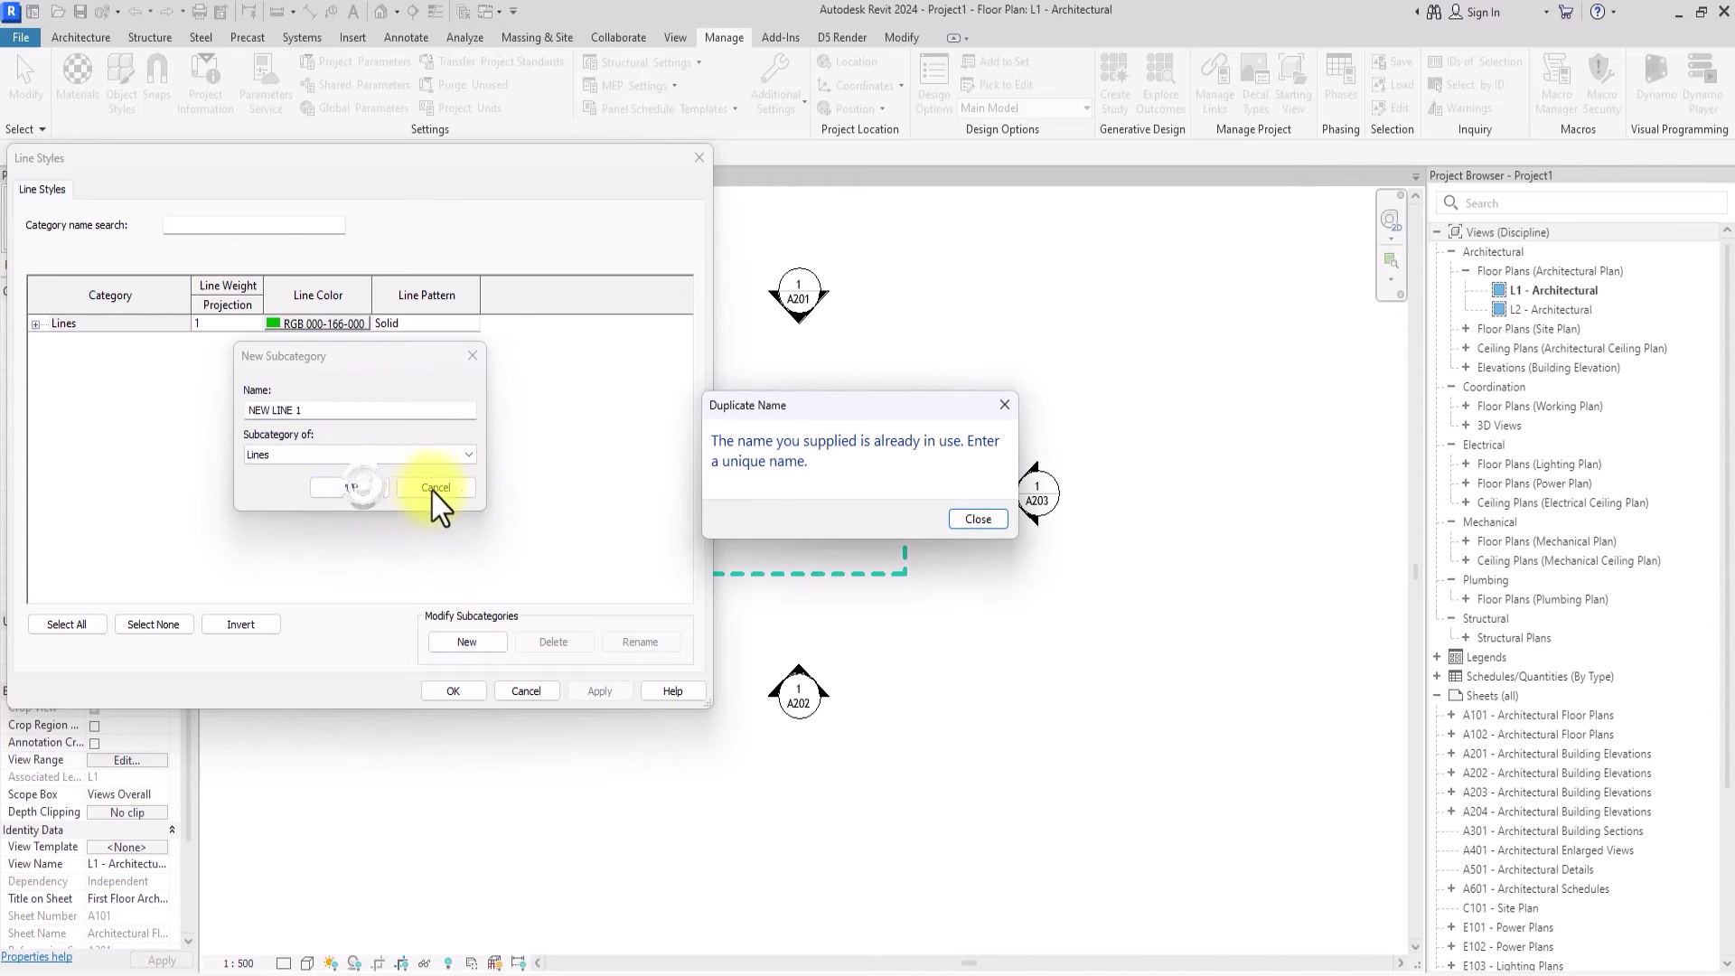
{"action": "left_click", "coordinate": [983, 522]}
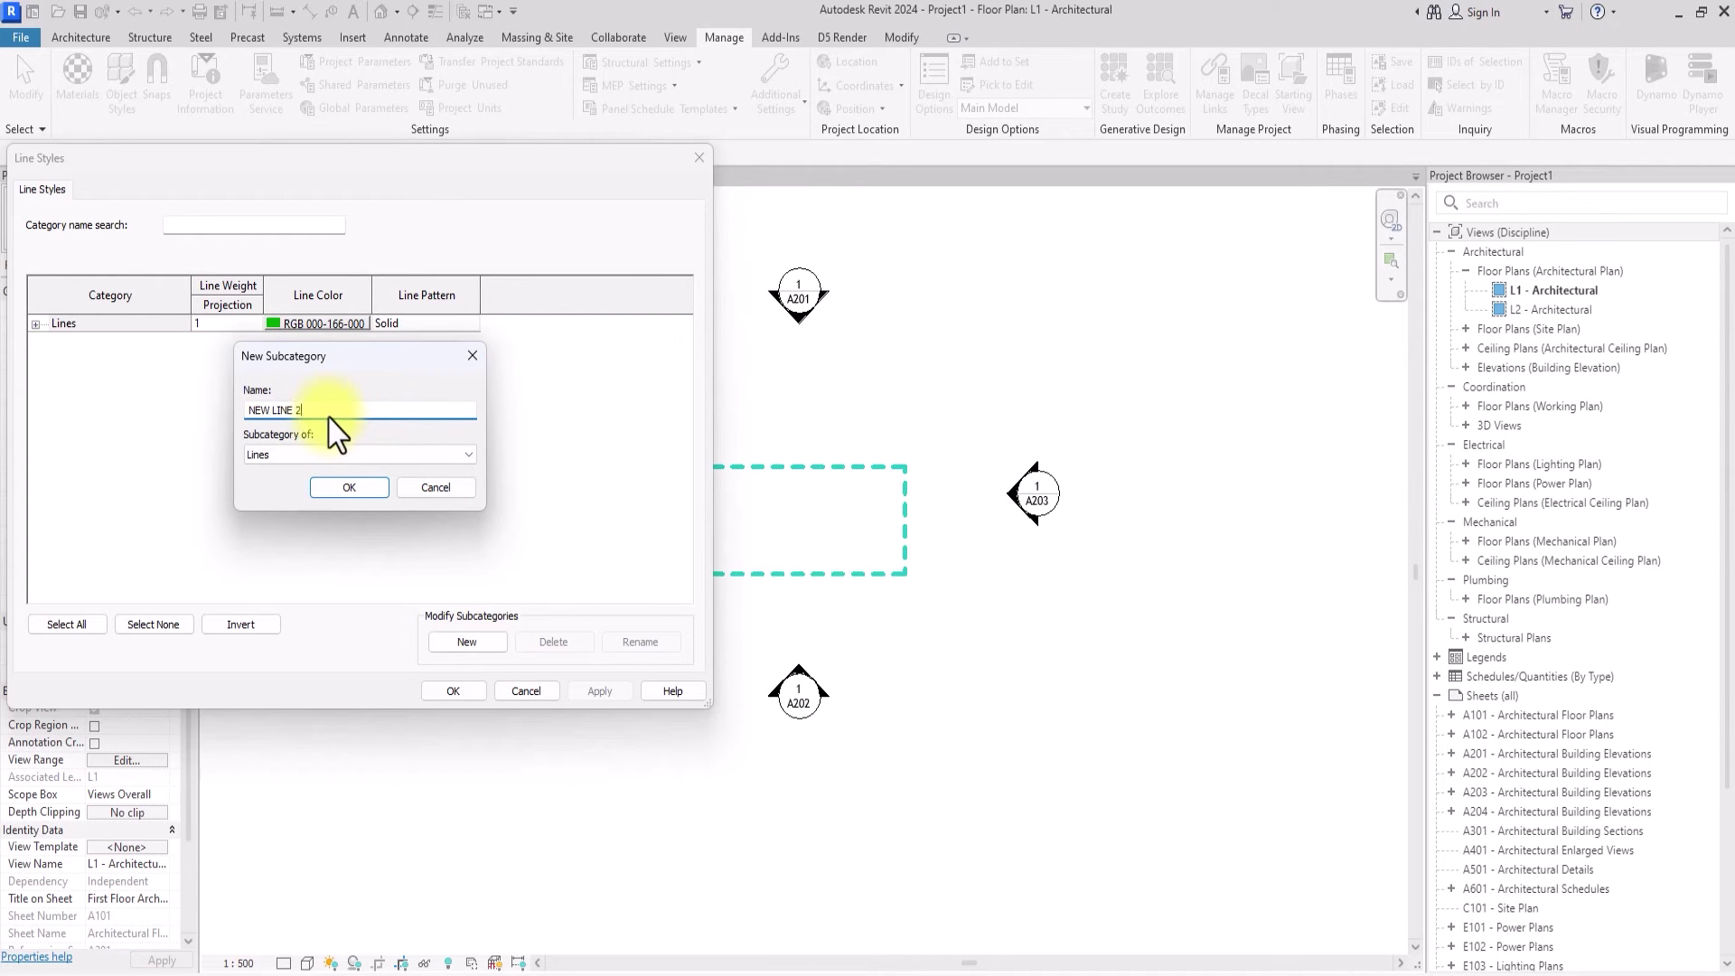
{"action": "left_click", "coordinate": [349, 487]}
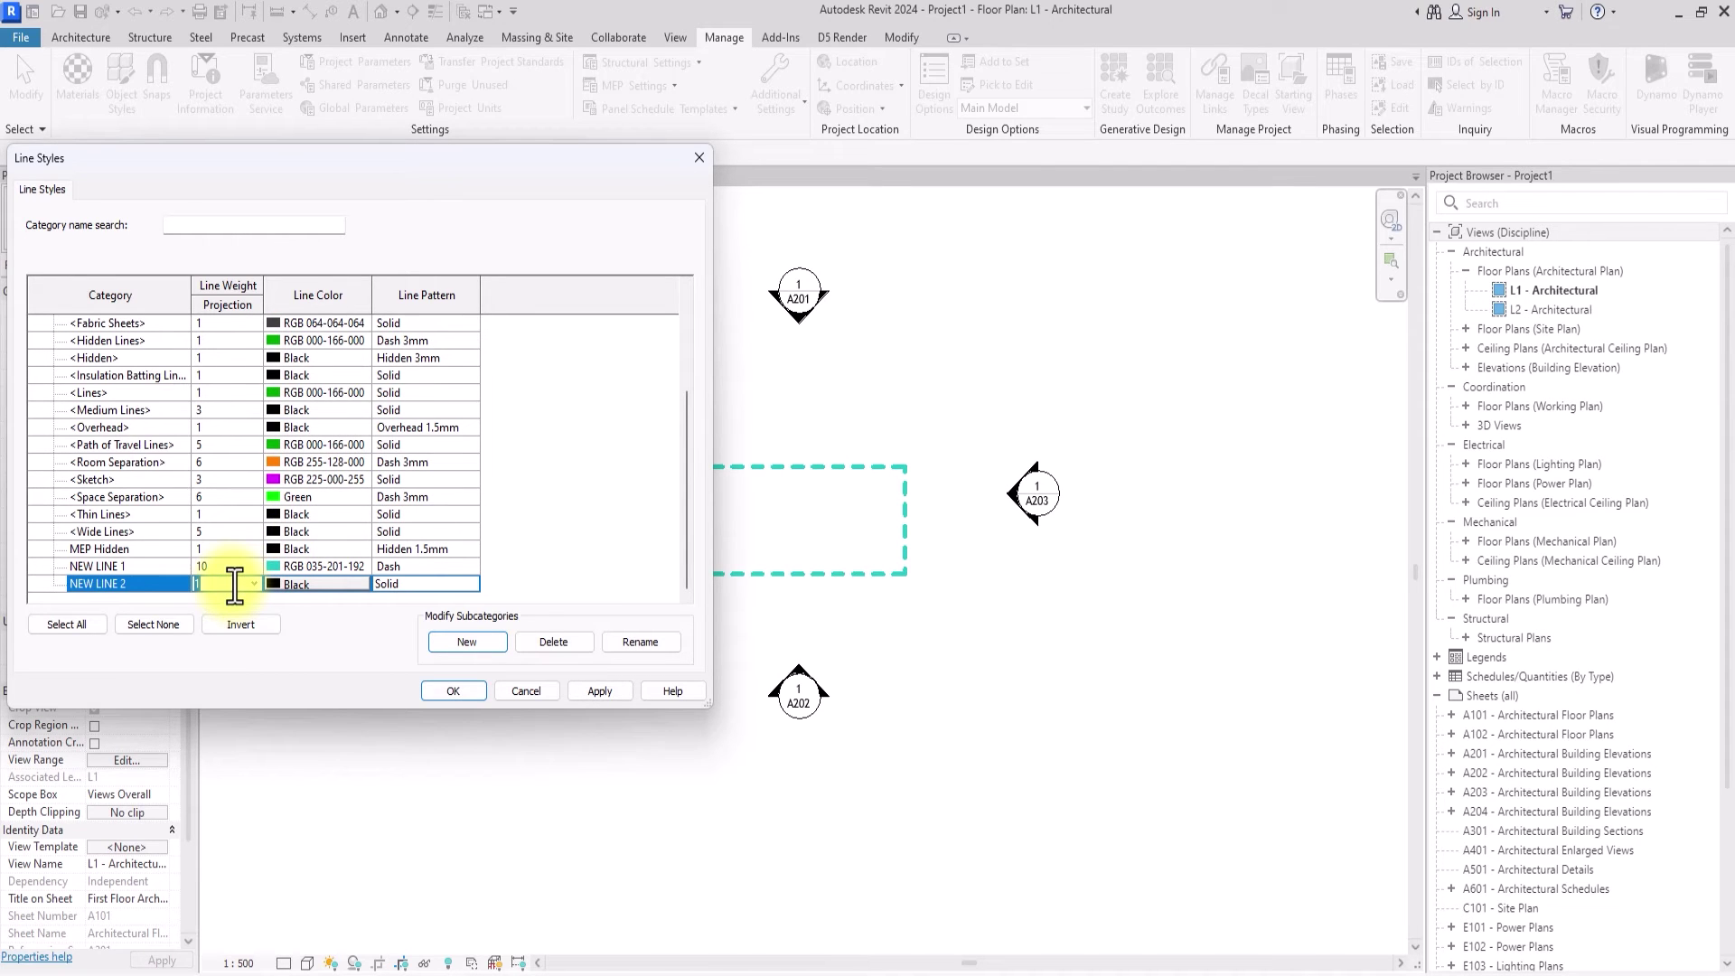
Make NEW LINE 2 red, choose its line pattern, then apply and close Line Styles
{"action": "left_click", "coordinate": [291, 583]}
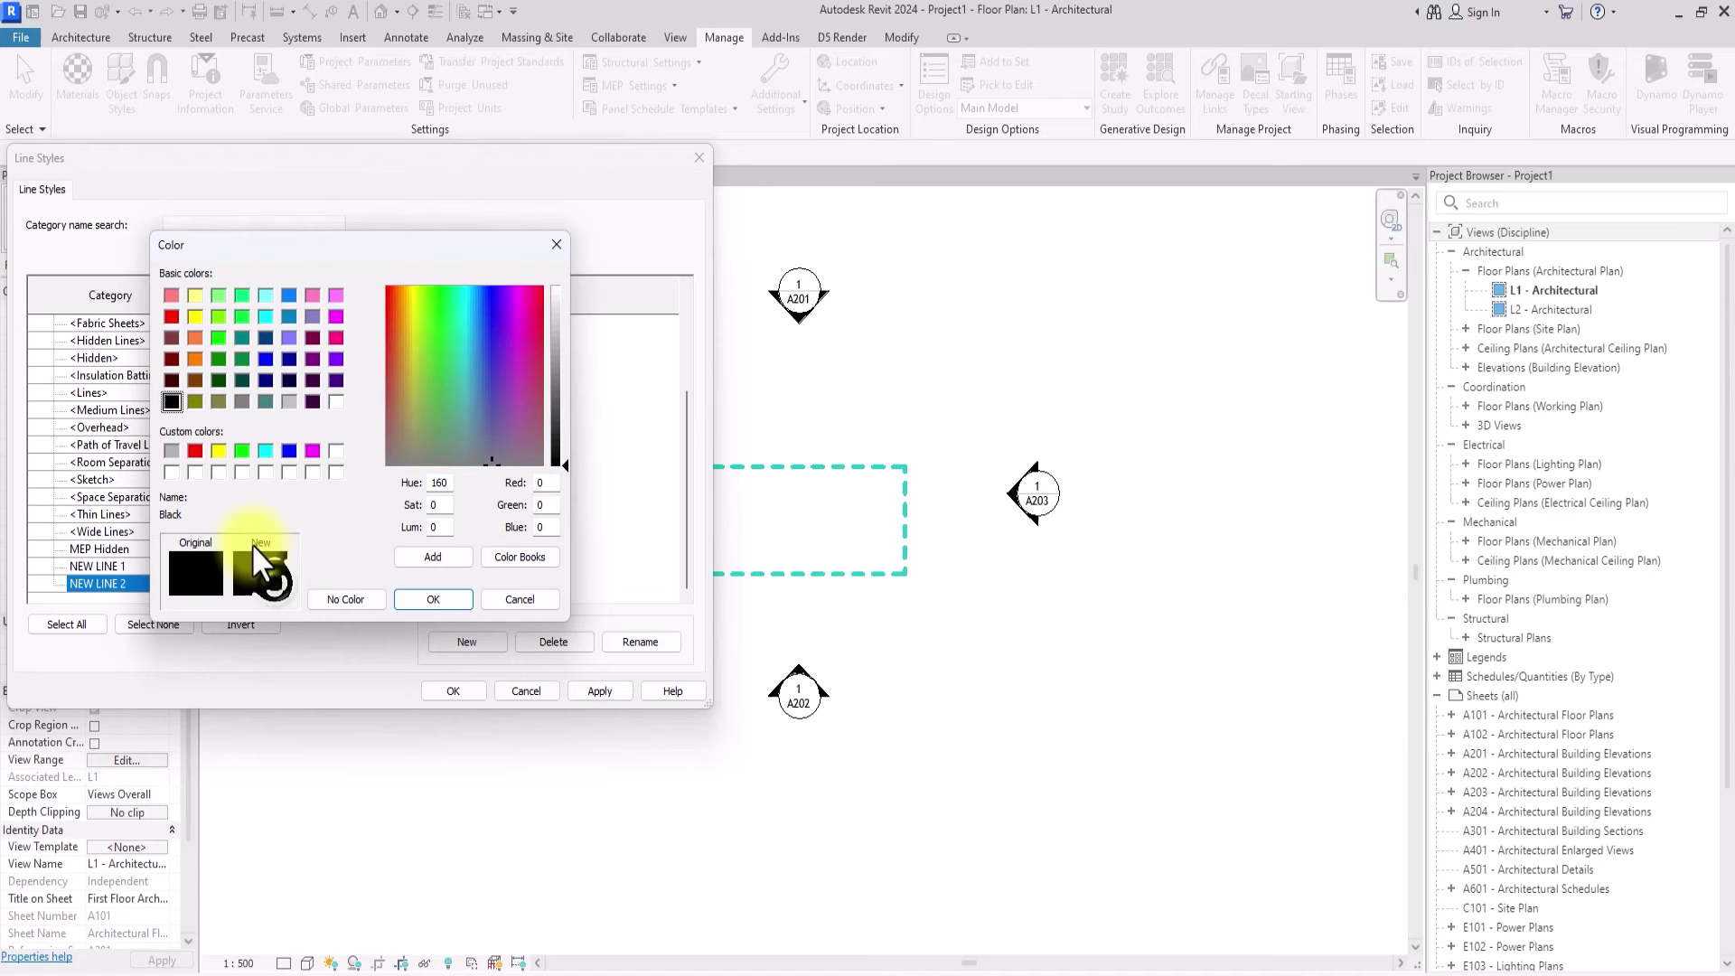
{"action": "left_click", "coordinate": [196, 450]}
{"action": "left_click", "coordinate": [403, 596]}
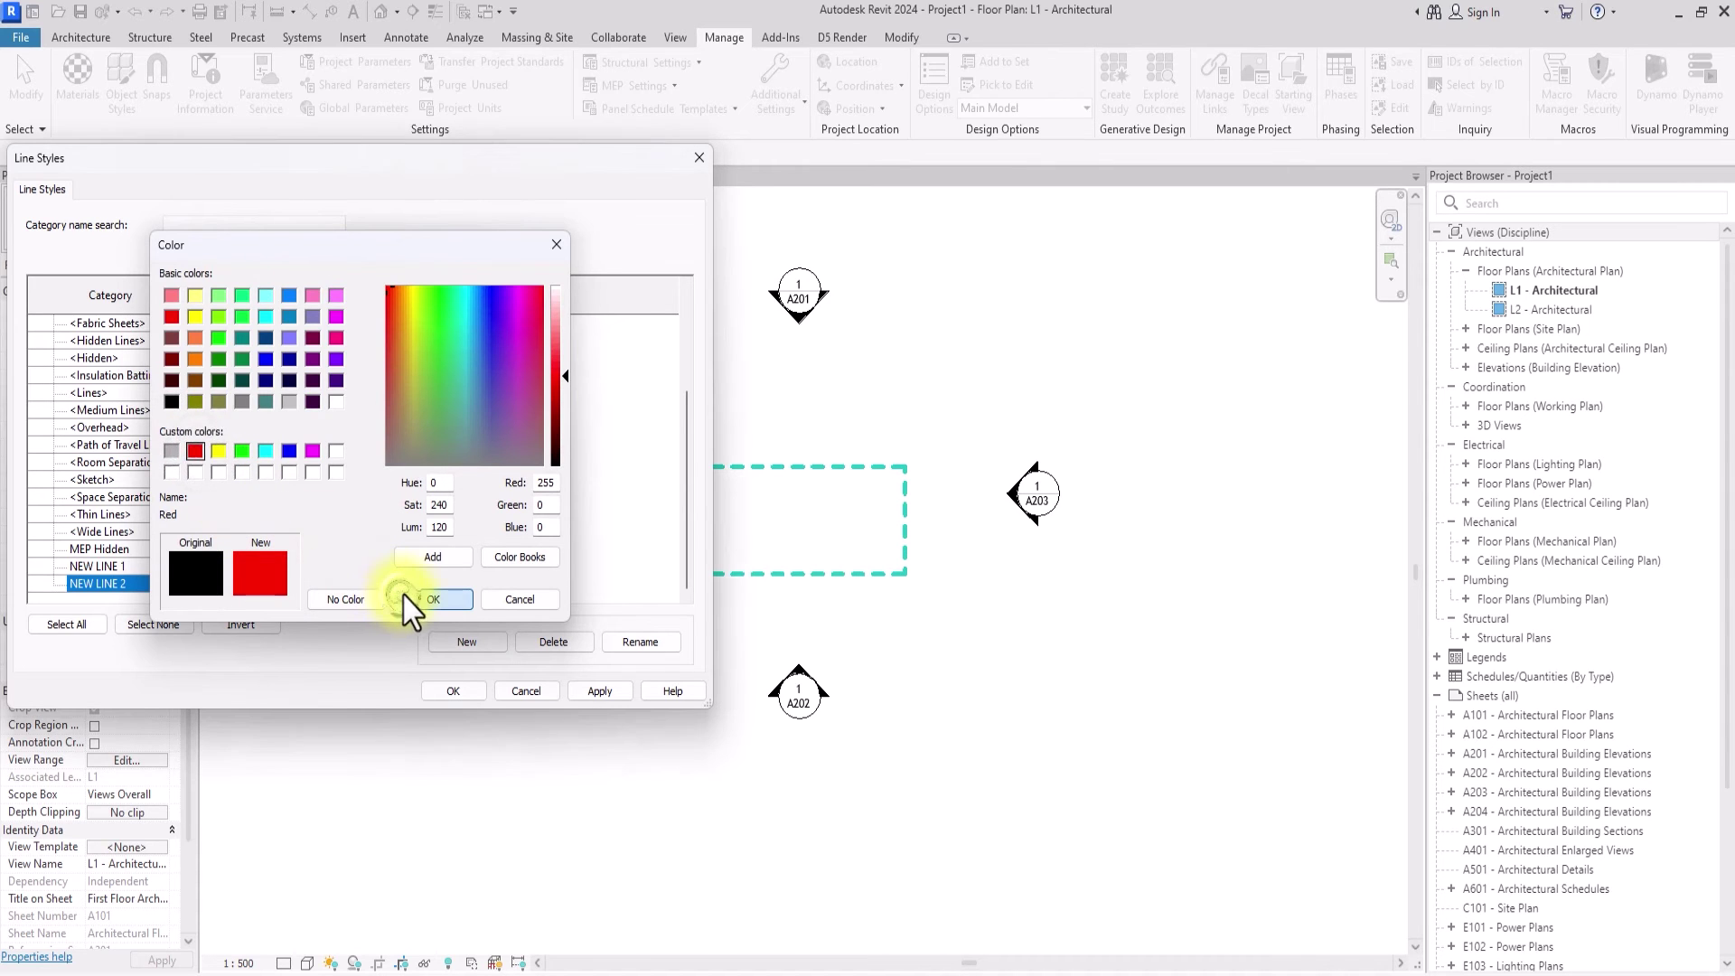
{"action": "left_click", "coordinate": [469, 584]}
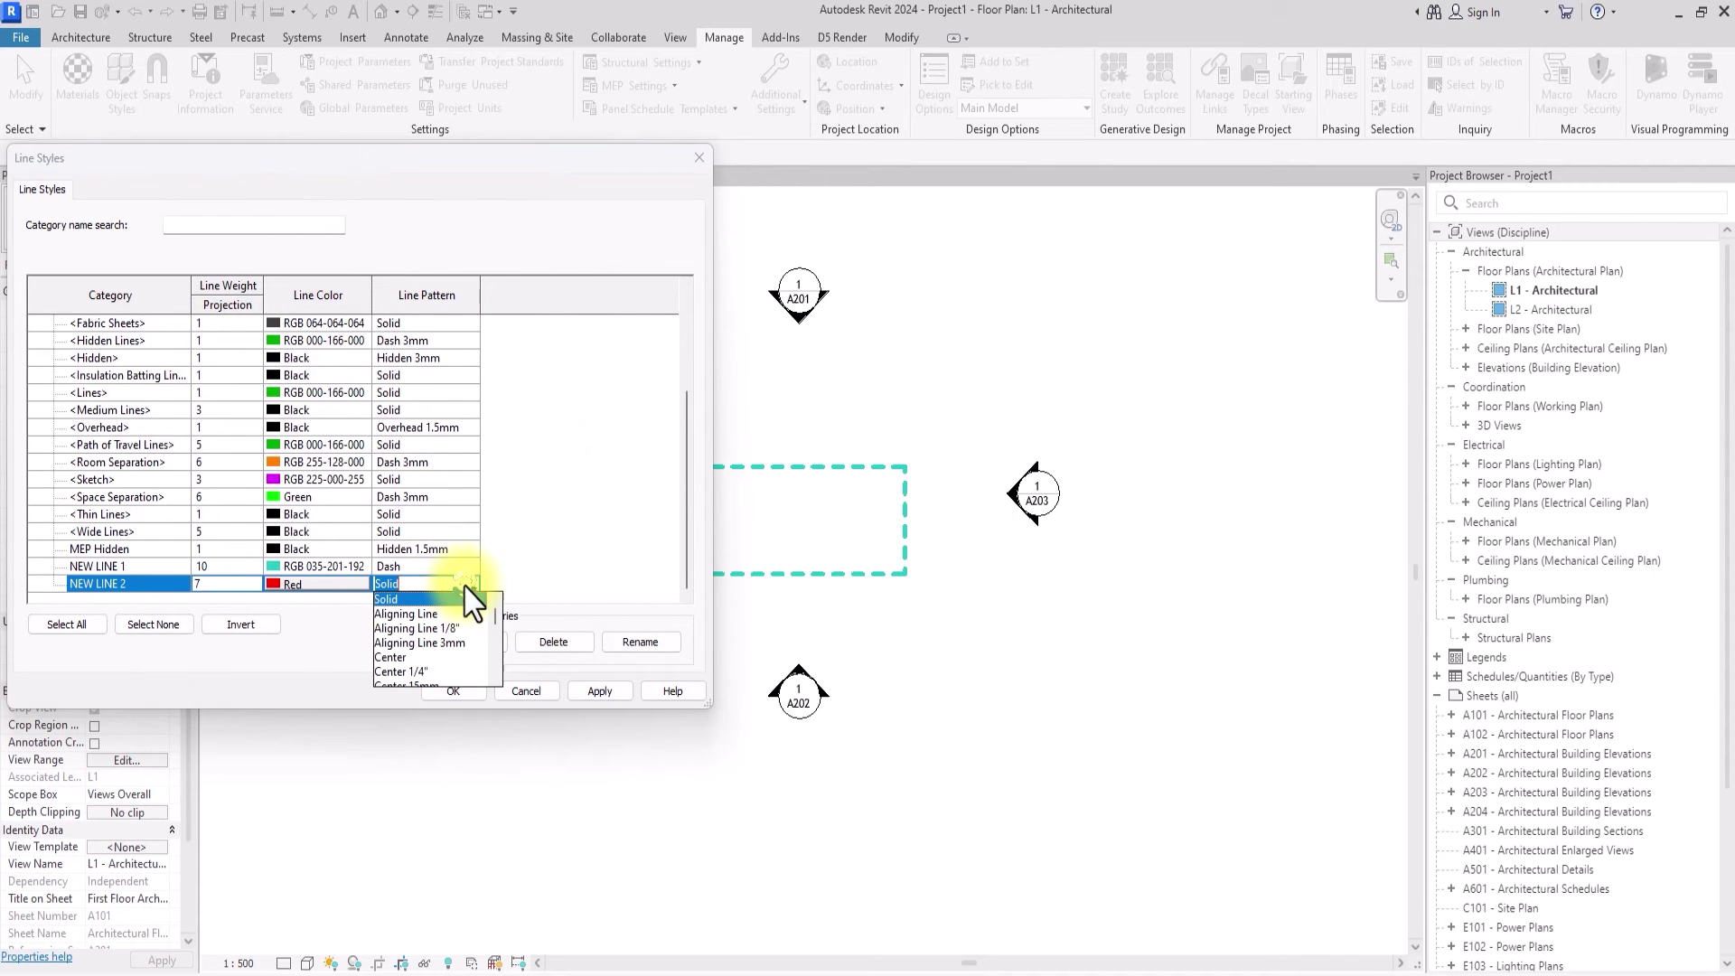
{"action": "scroll", "coordinate": [404, 669], "scroll_direction": "down", "scroll_amount": 1}
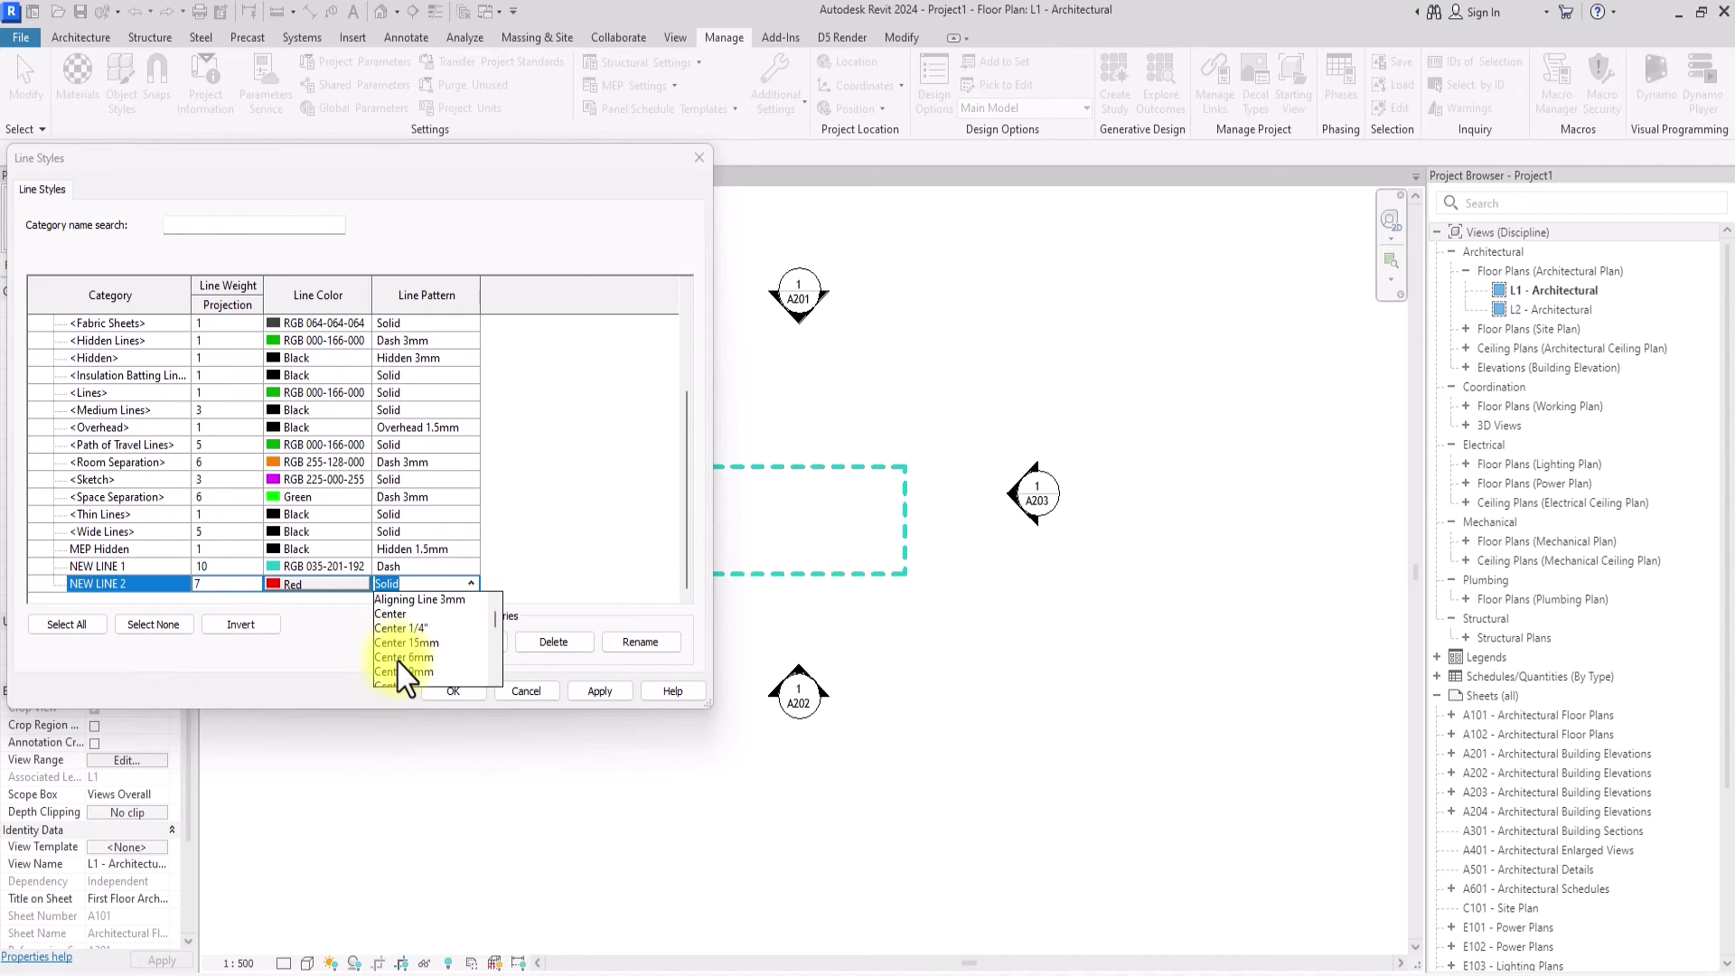
{"action": "left_click", "coordinate": [404, 673]}
{"action": "left_click", "coordinate": [578, 692]}
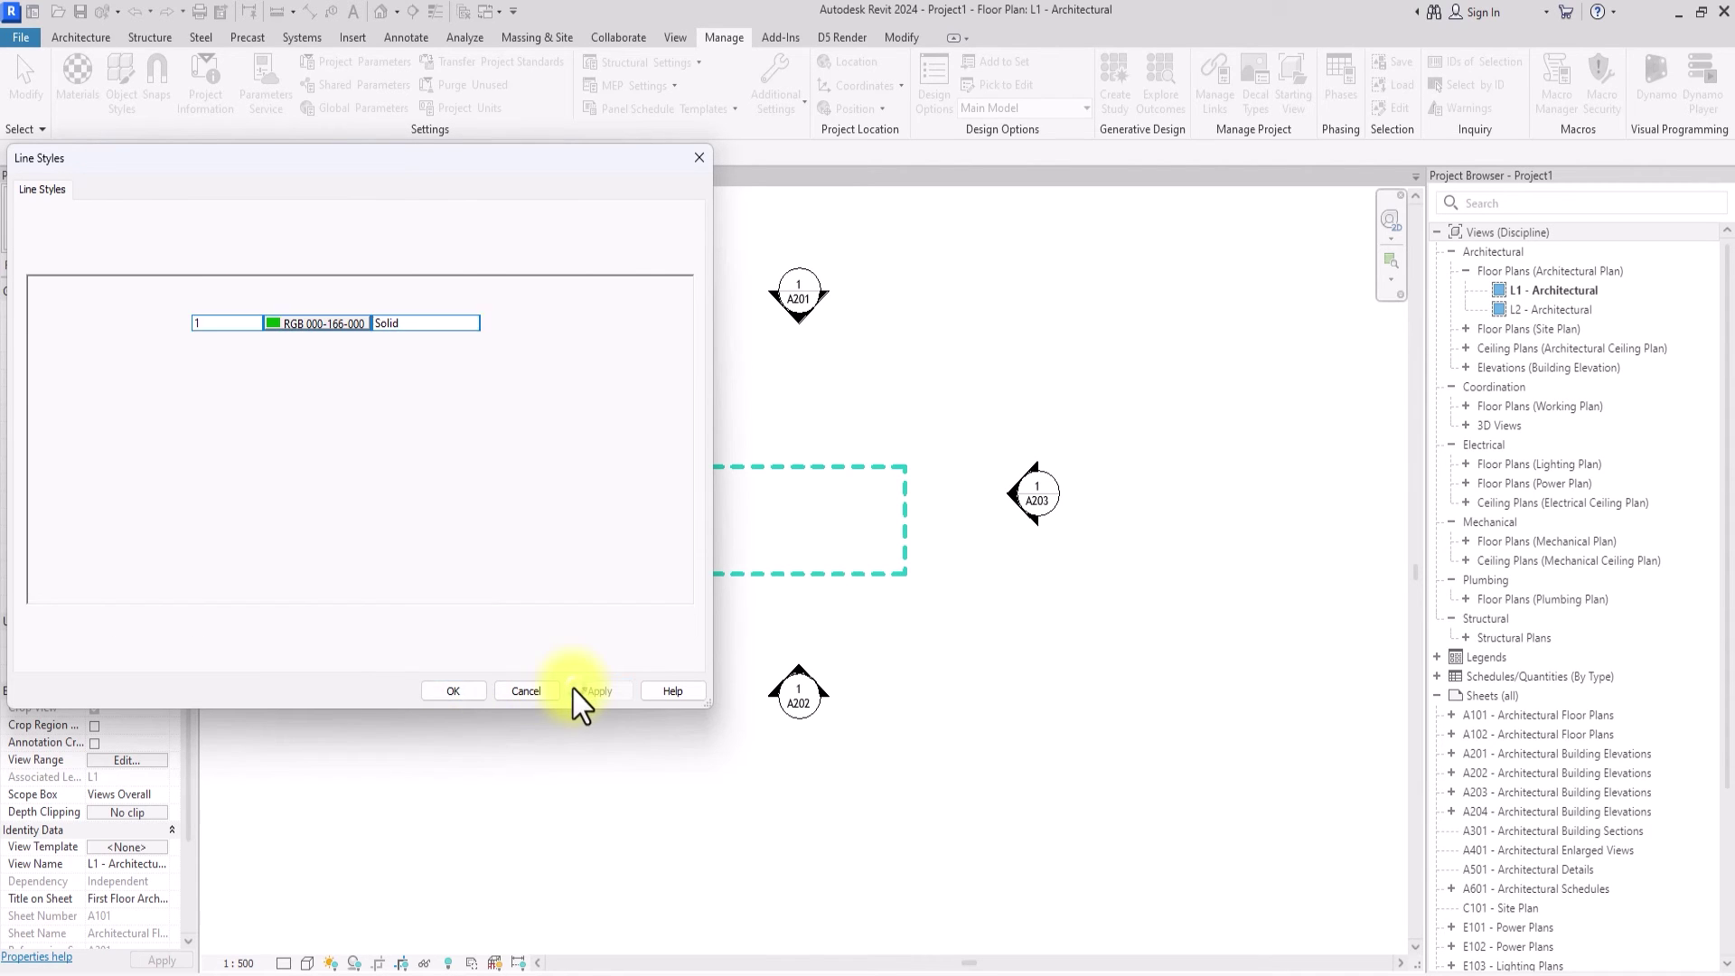
{"action": "left_click", "coordinate": [454, 691]}
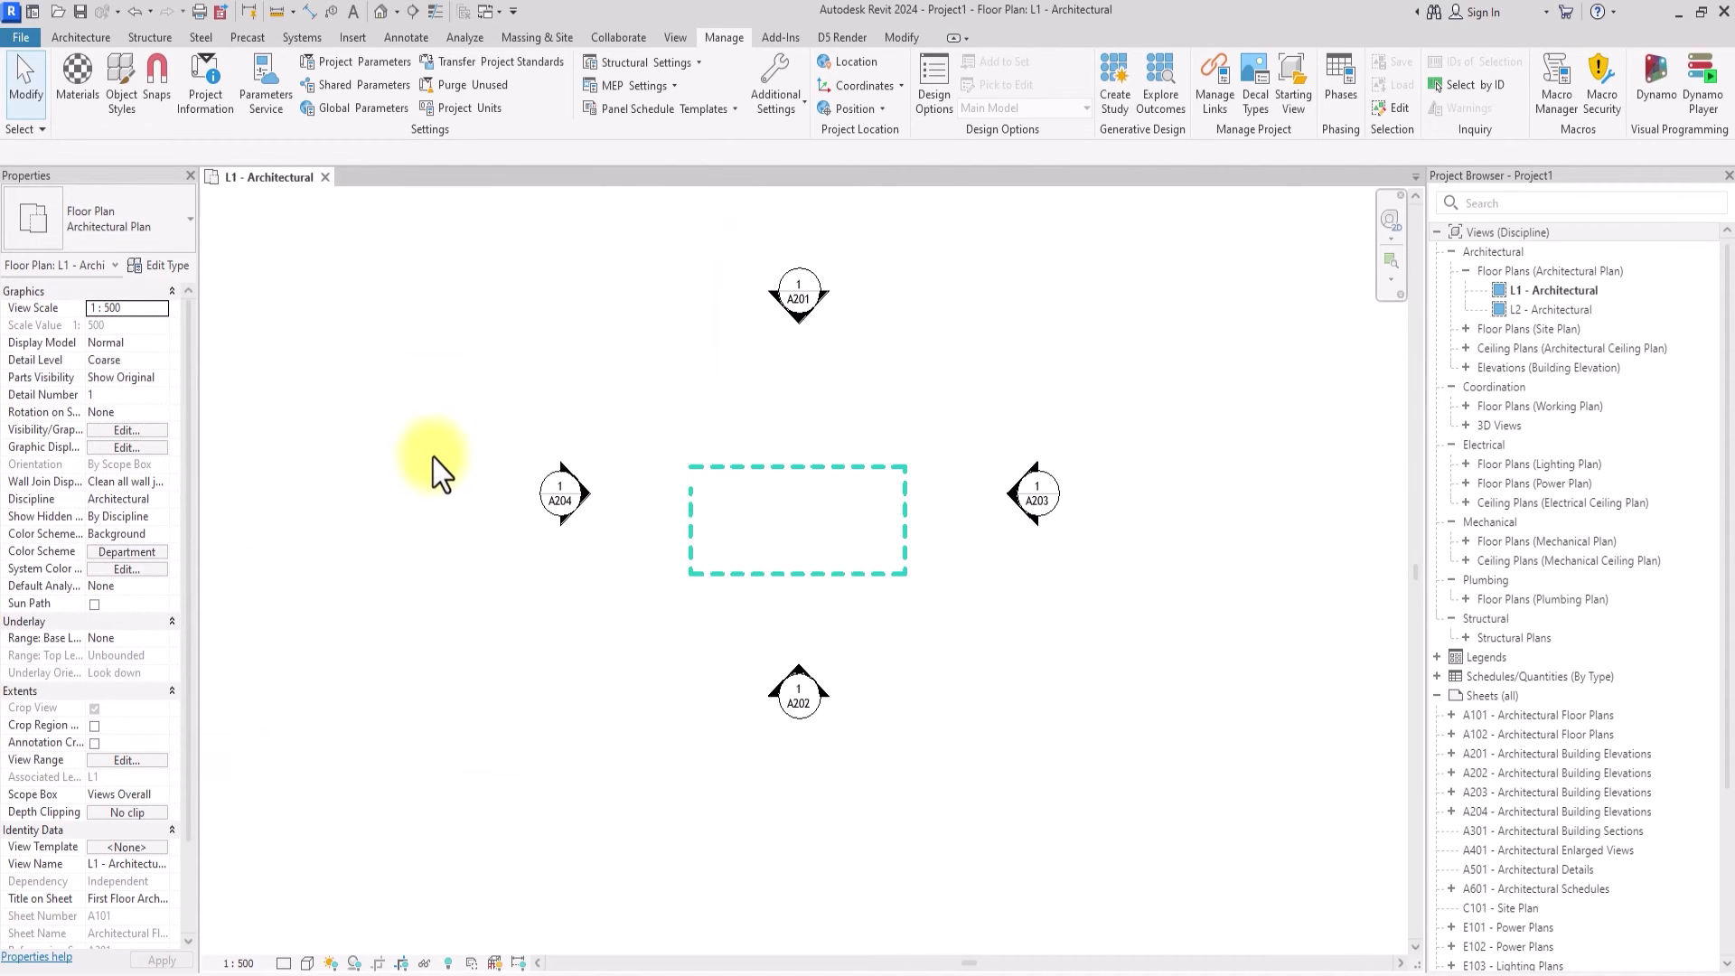
Draw a six-sided inscribed polygon in NEW LINE 2, centred inside the dashed rectangle
{"action": "left_click", "coordinate": [409, 37]}
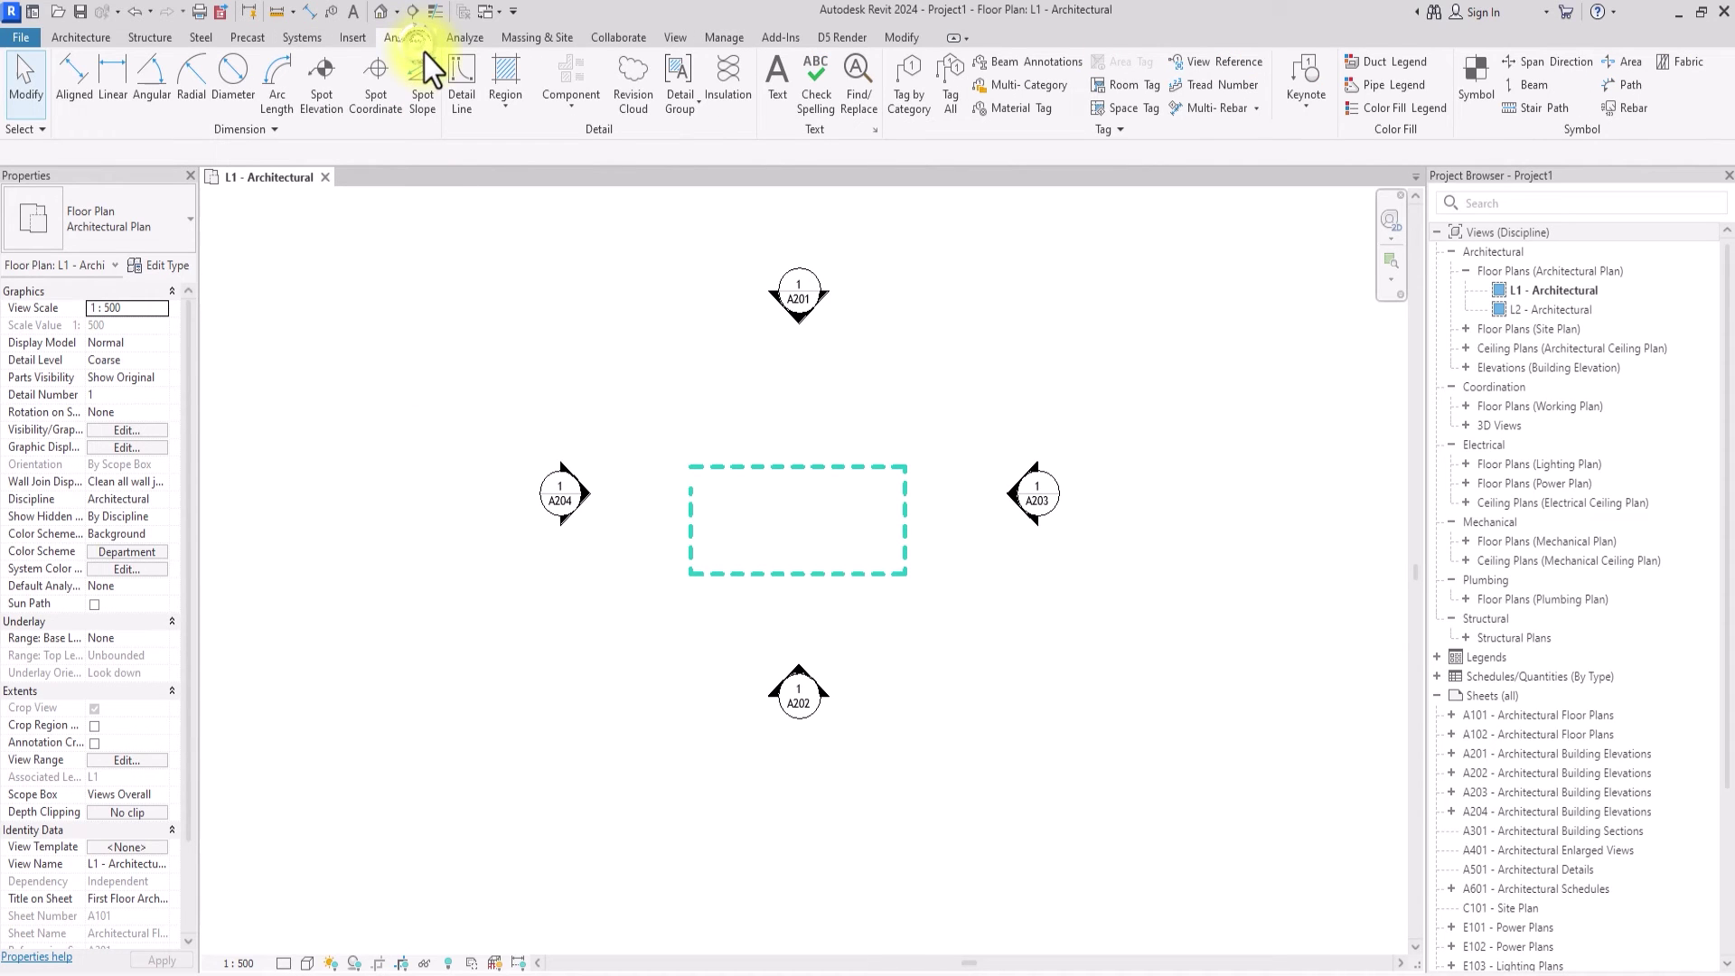
{"action": "left_click", "coordinate": [463, 91]}
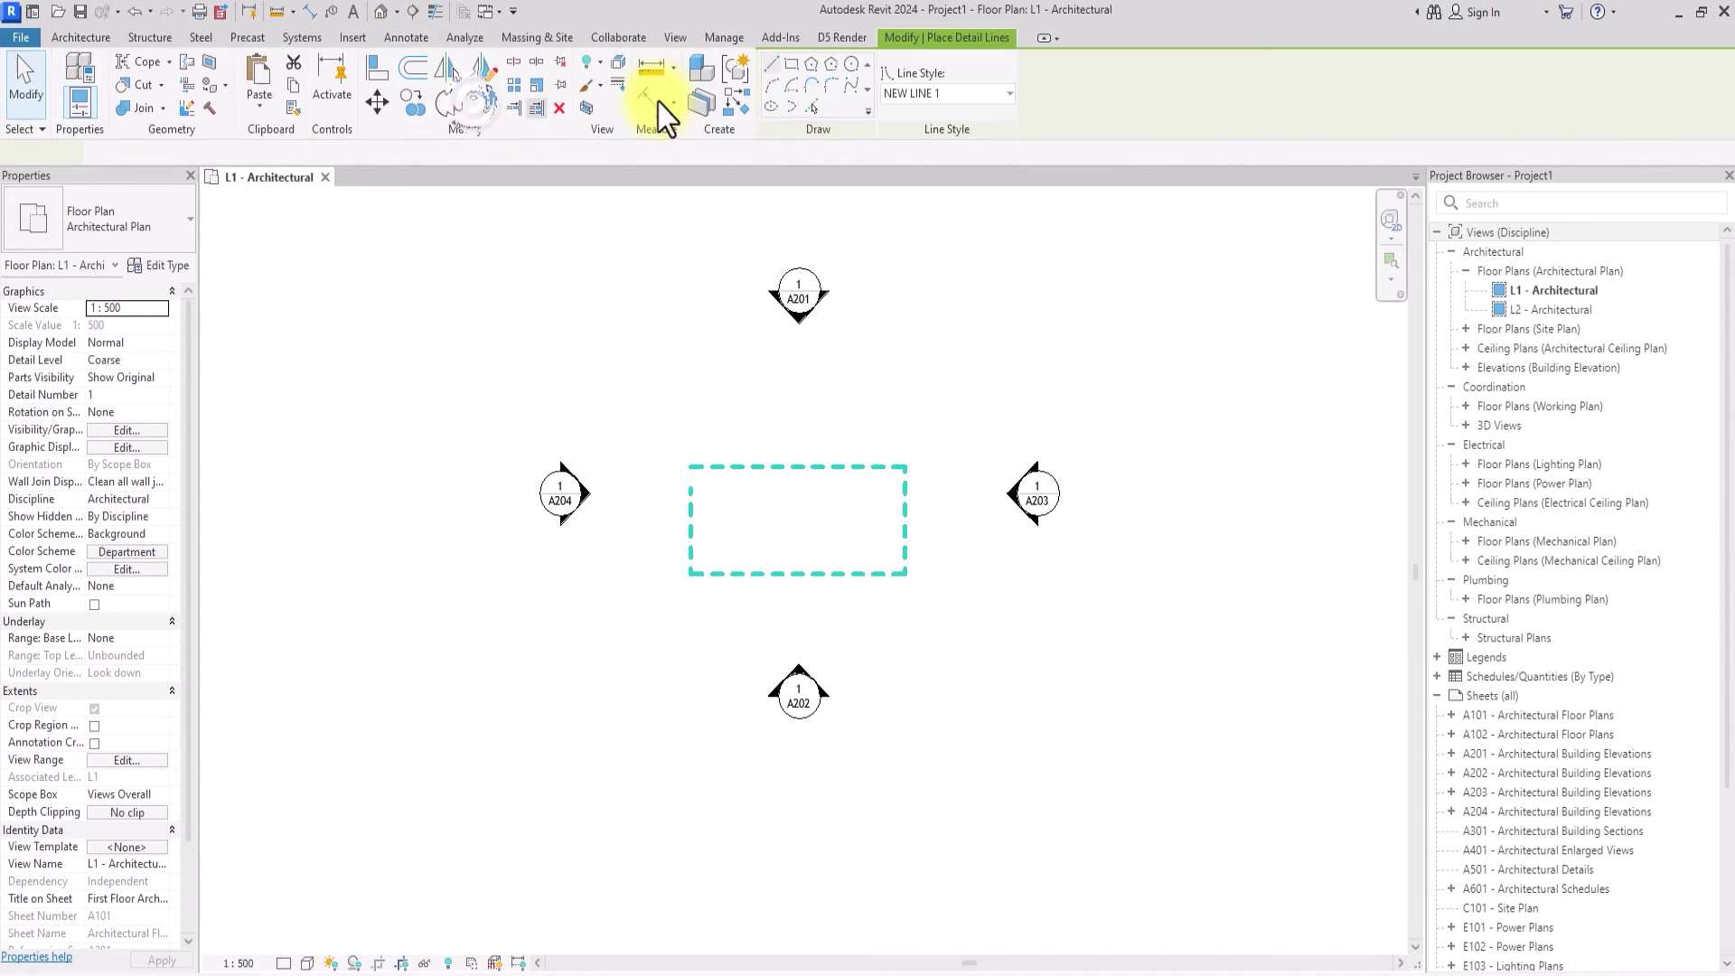
{"action": "left_click", "coordinate": [922, 95]}
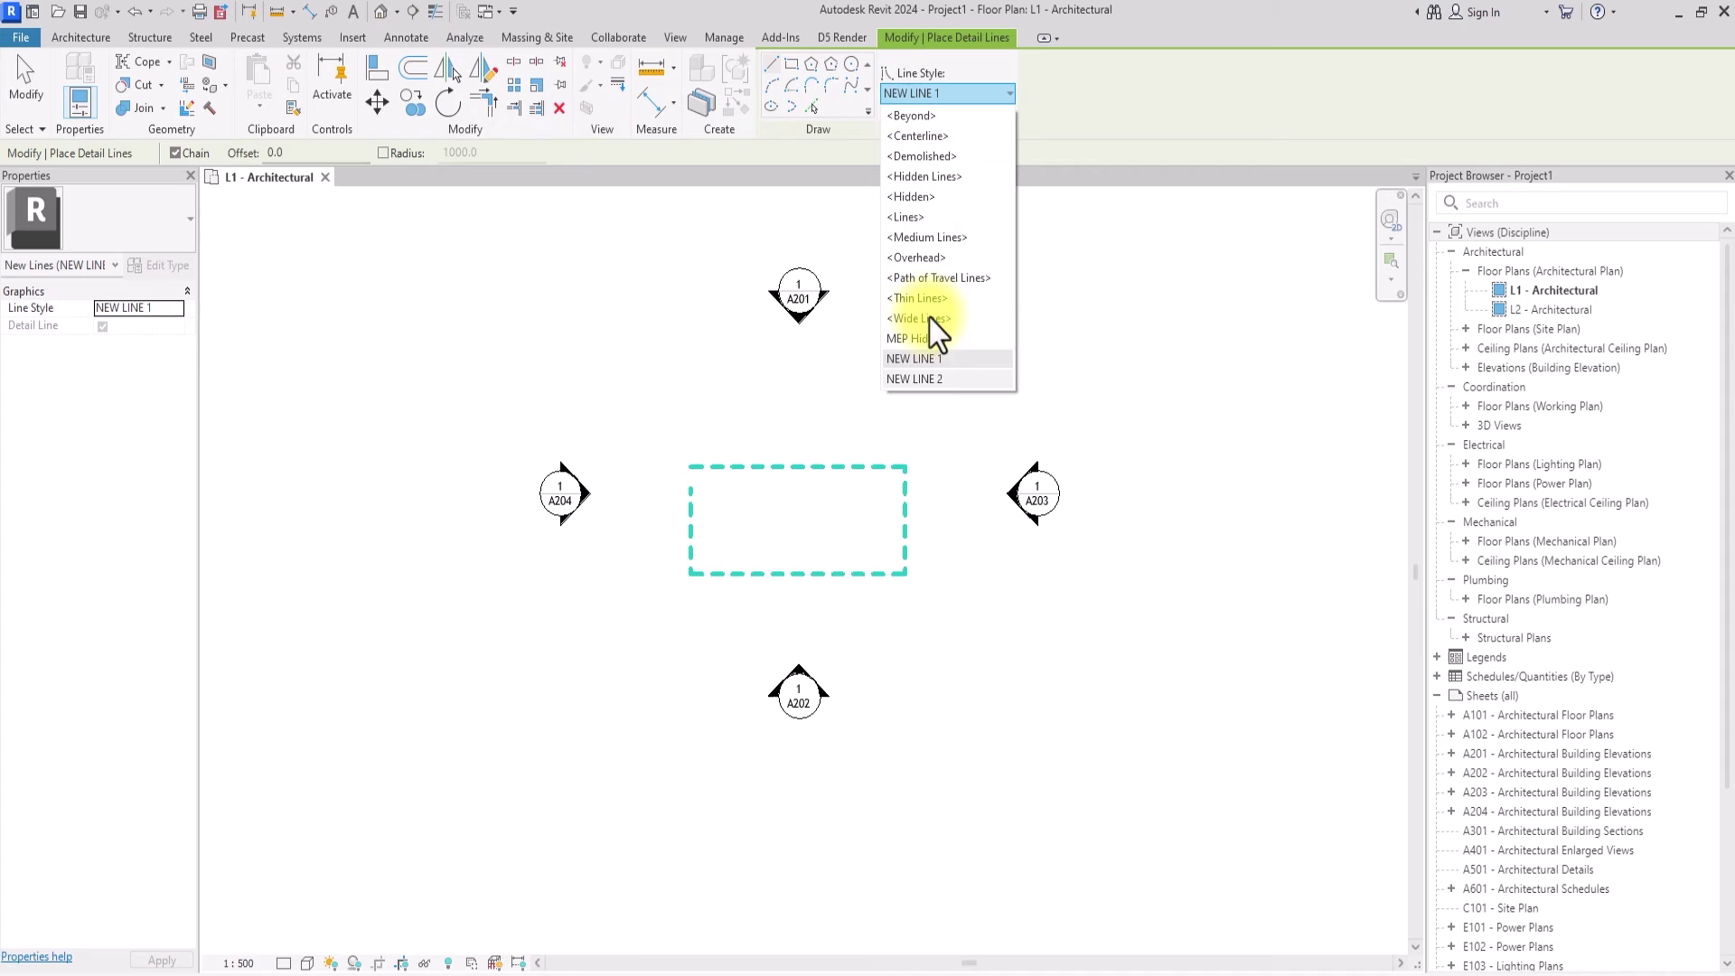
{"action": "left_click", "coordinate": [914, 379]}
{"action": "scroll", "coordinate": [903, 326], "scroll_direction": "up", "scroll_amount": 3}
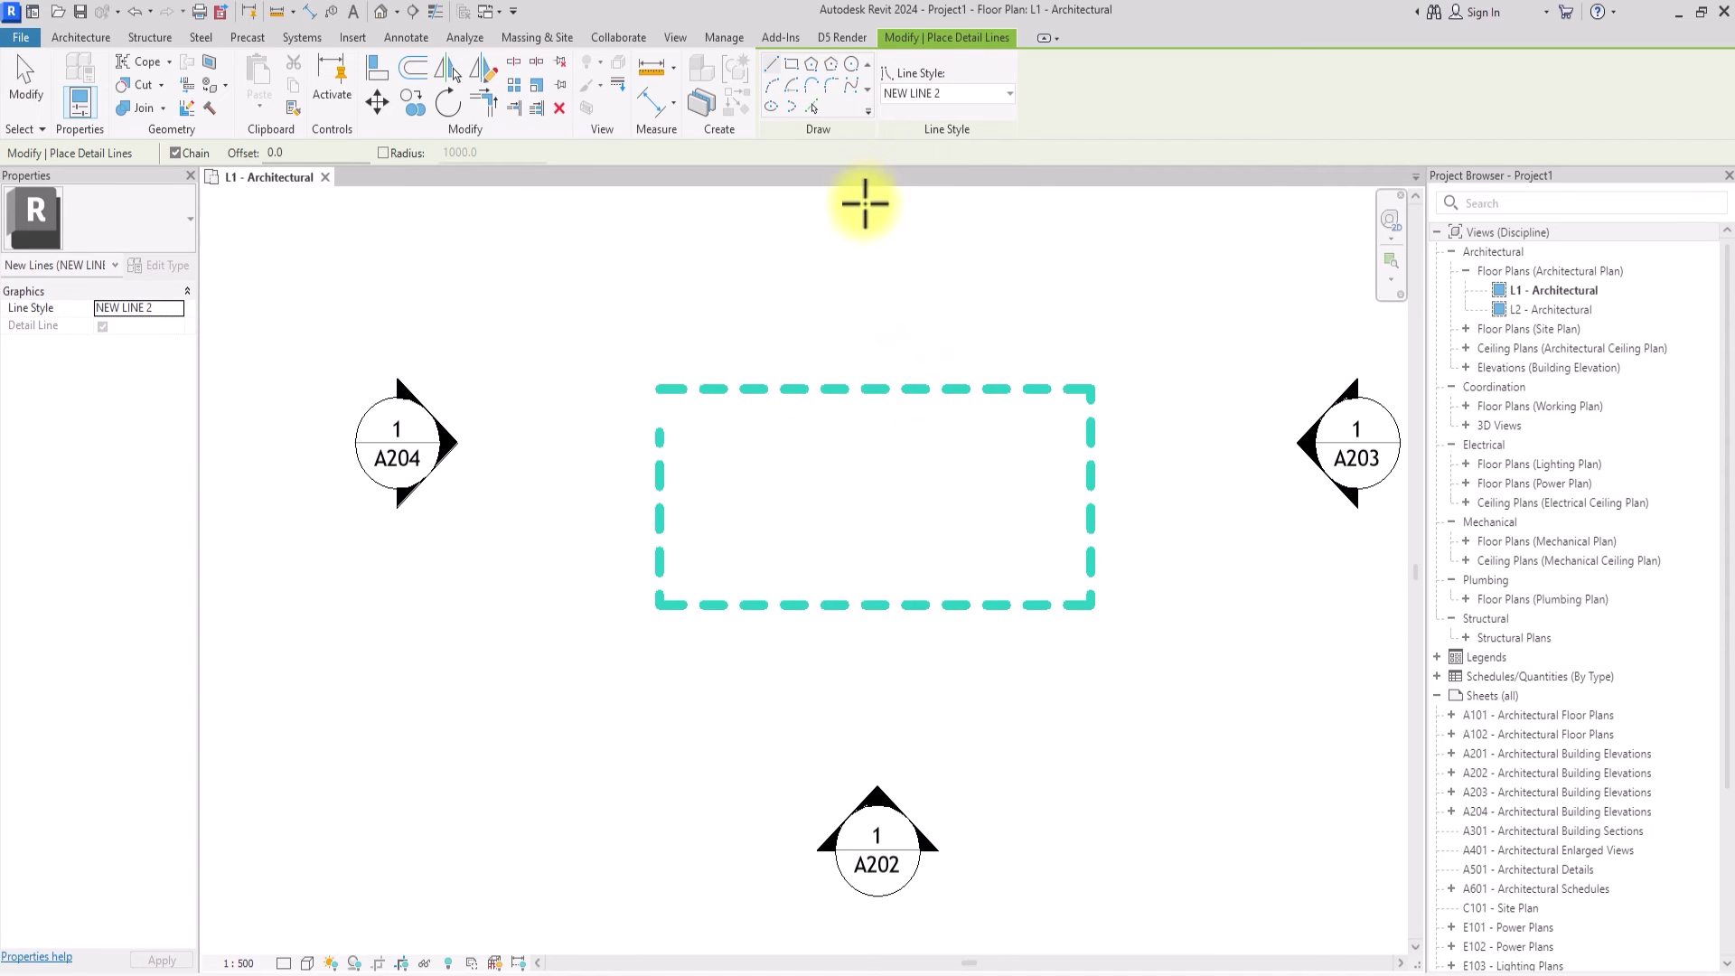
{"action": "left_click", "coordinate": [810, 65]}
{"action": "left_click", "coordinate": [861, 485]}
{"action": "scroll", "coordinate": [863, 493], "scroll_direction": "up", "scroll_amount": 2}
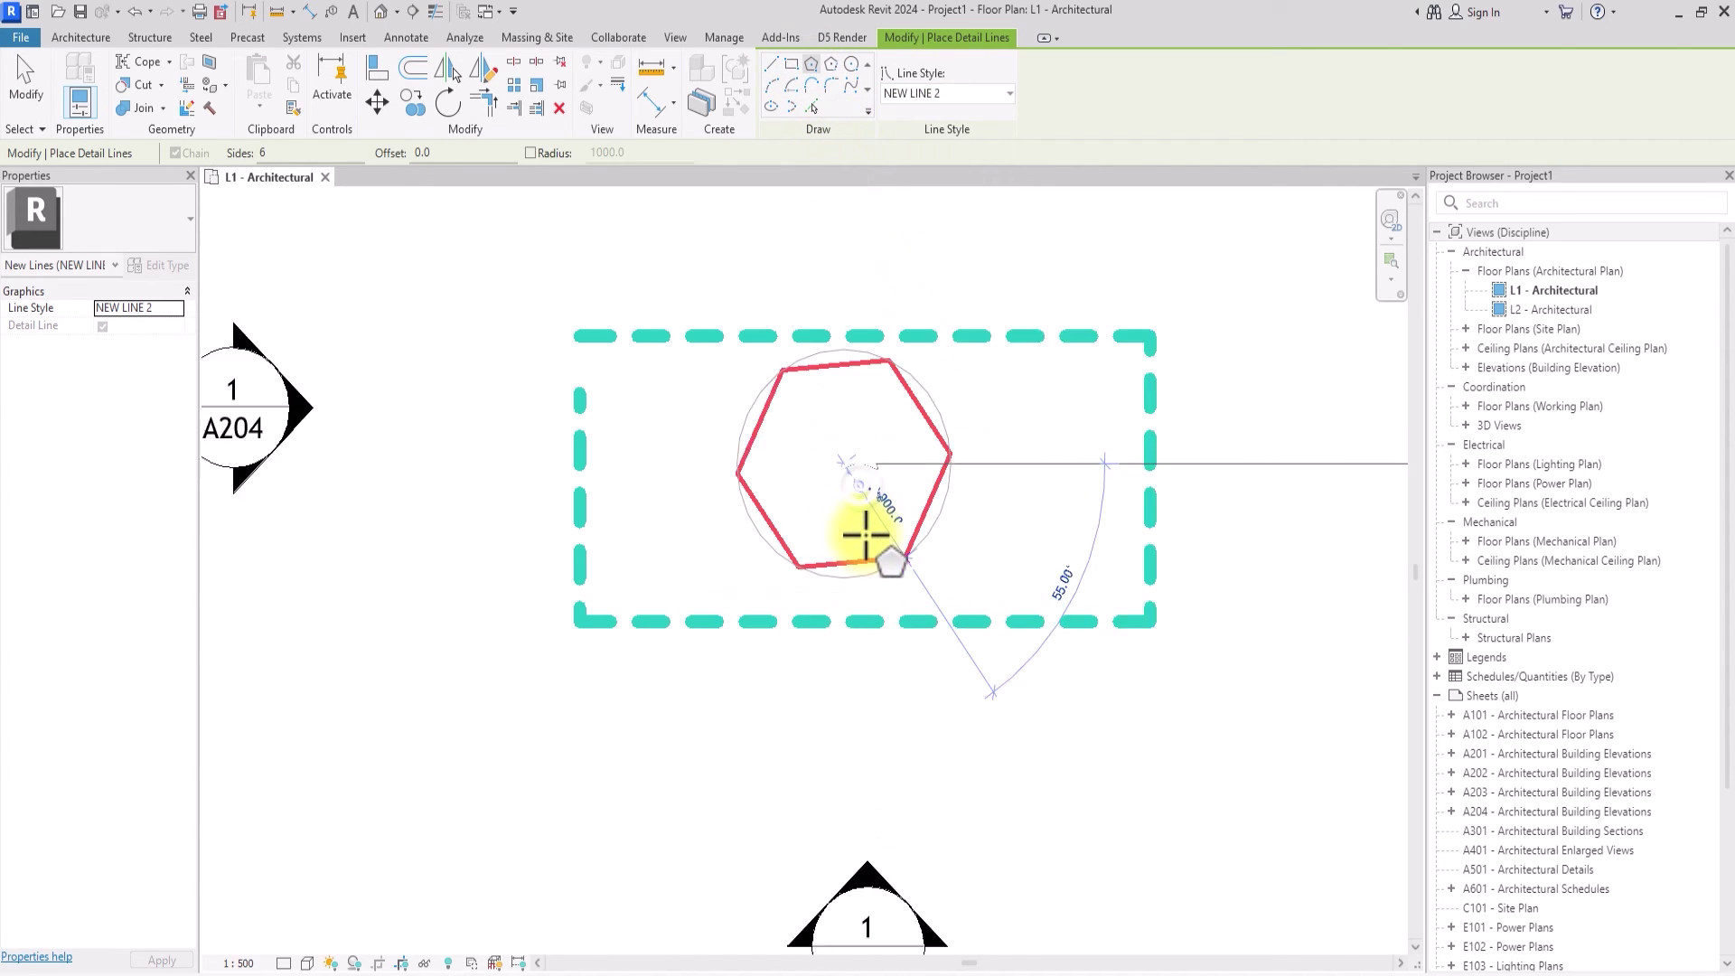
{"action": "left_click", "coordinate": [863, 565]}
{"action": "key", "text": "Escape"}
{"action": "key", "text": "Escape"}
{"action": "scroll", "coordinate": [859, 573], "scroll_direction": "down", "scroll_amount": 4}
{"action": "scroll", "coordinate": [854, 579], "scroll_direction": "up", "scroll_amount": 2}
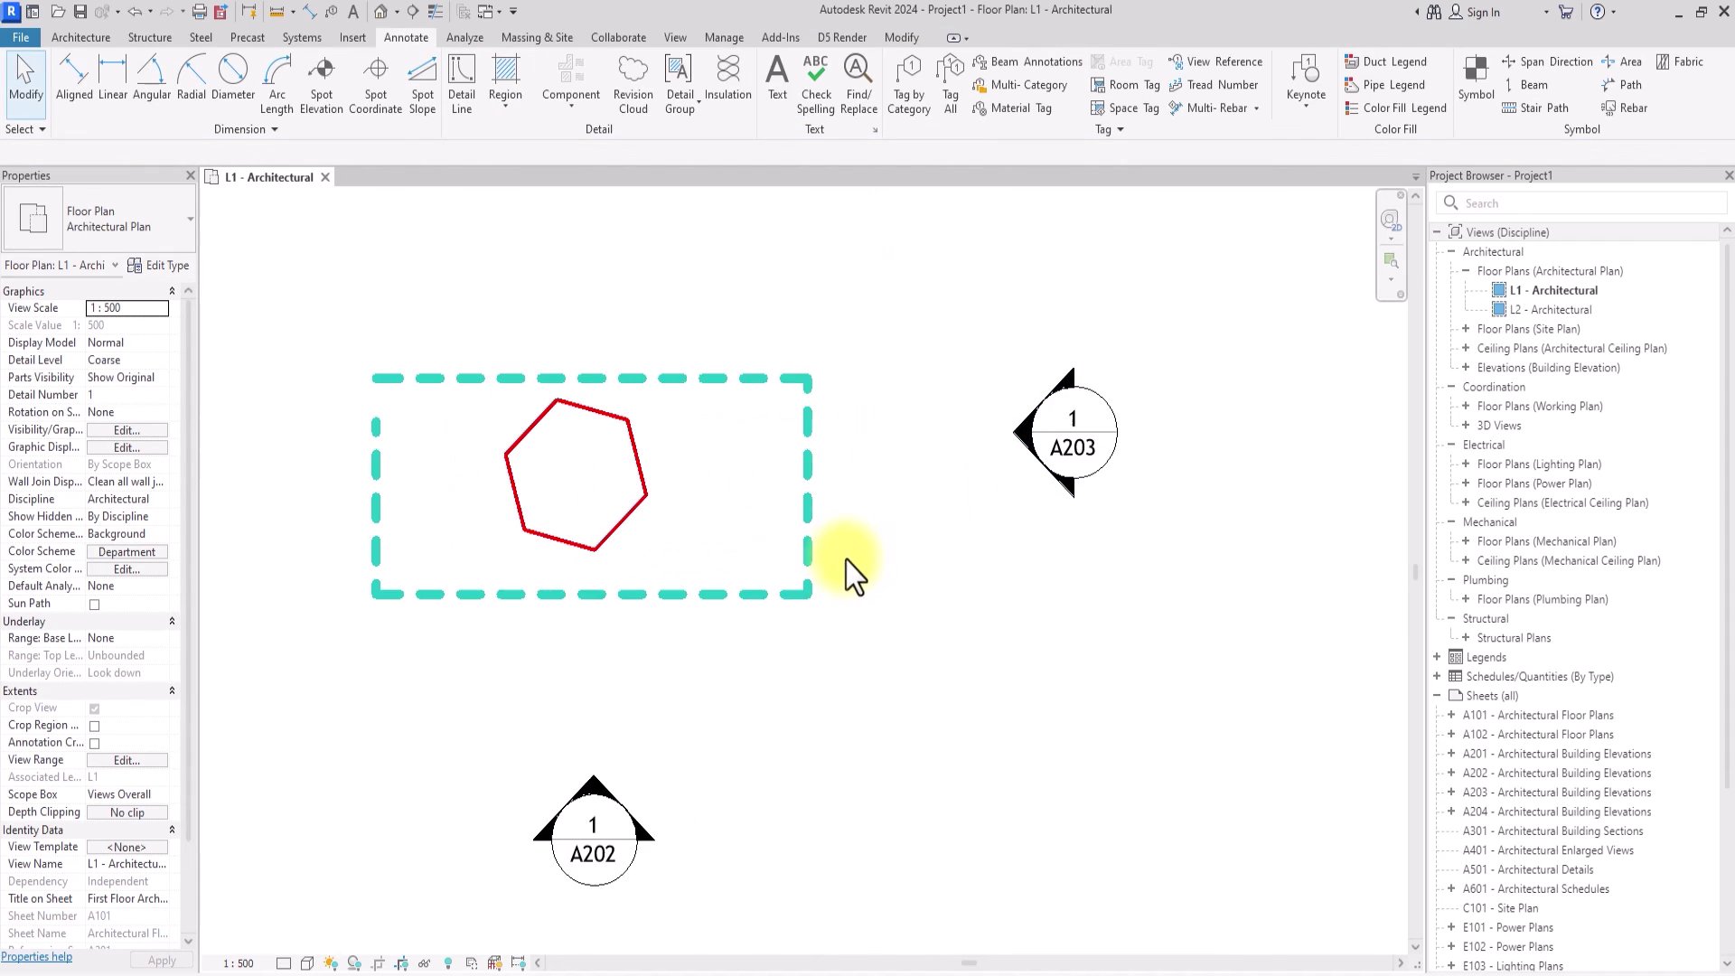
{"action": "middle_click", "coordinate": [828, 552]}
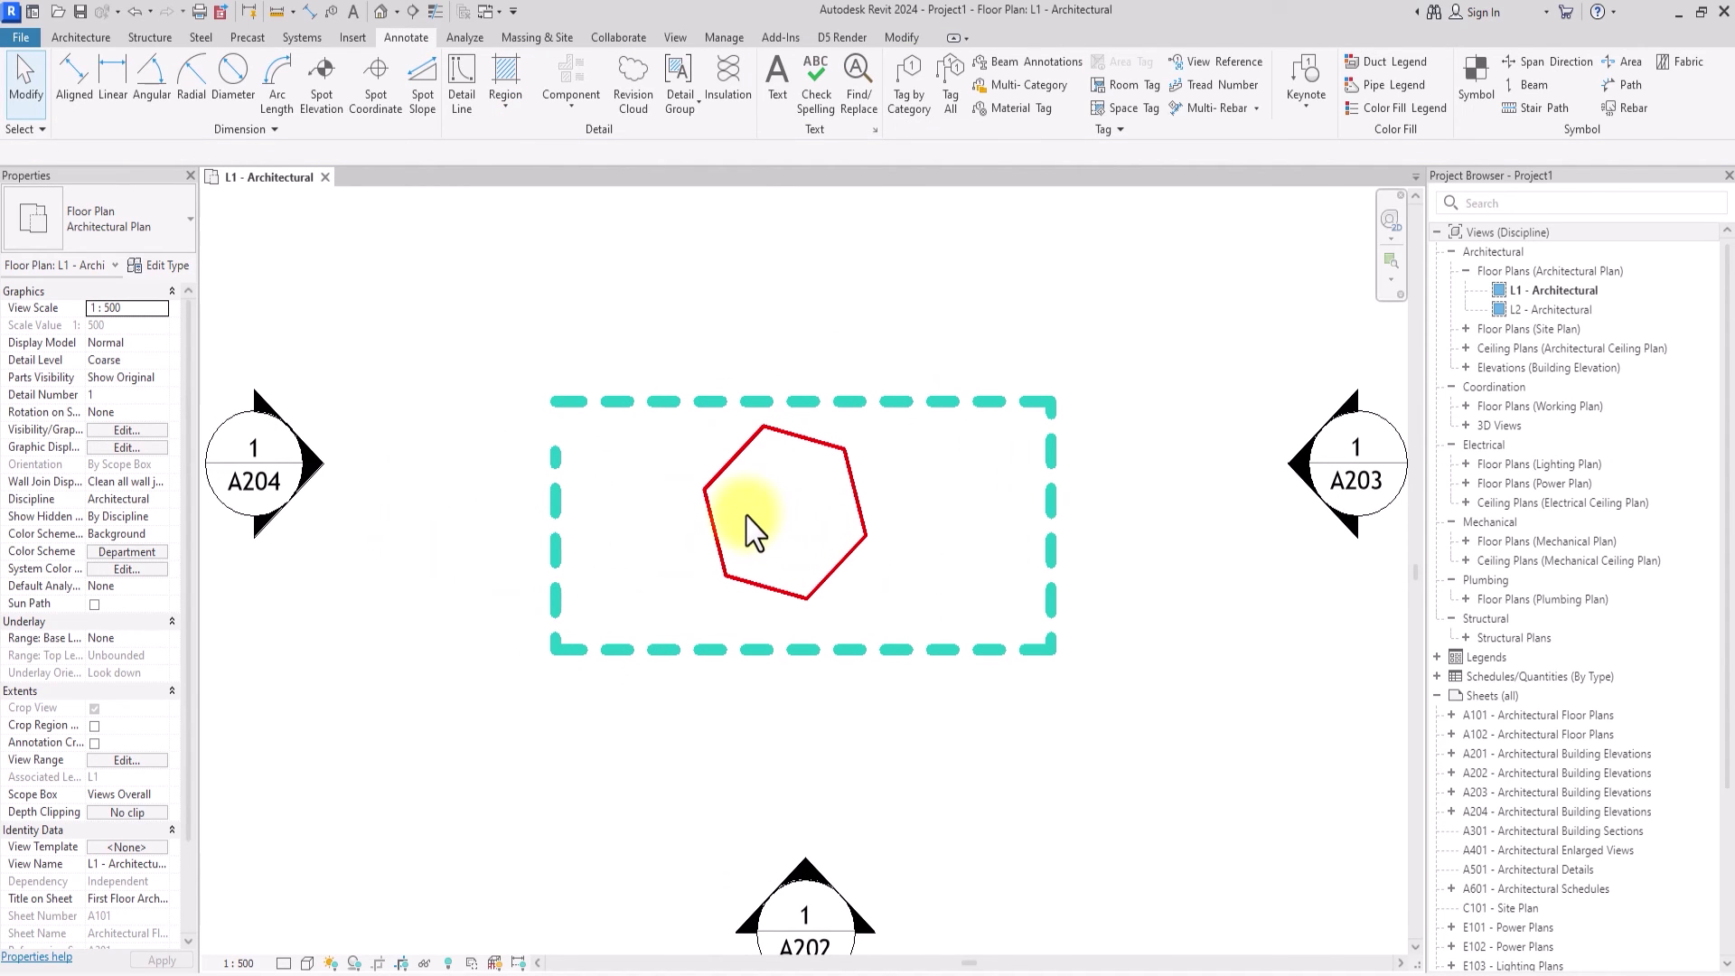
{"action": "scroll", "coordinate": [716, 502], "scroll_direction": "down", "scroll_amount": 3}
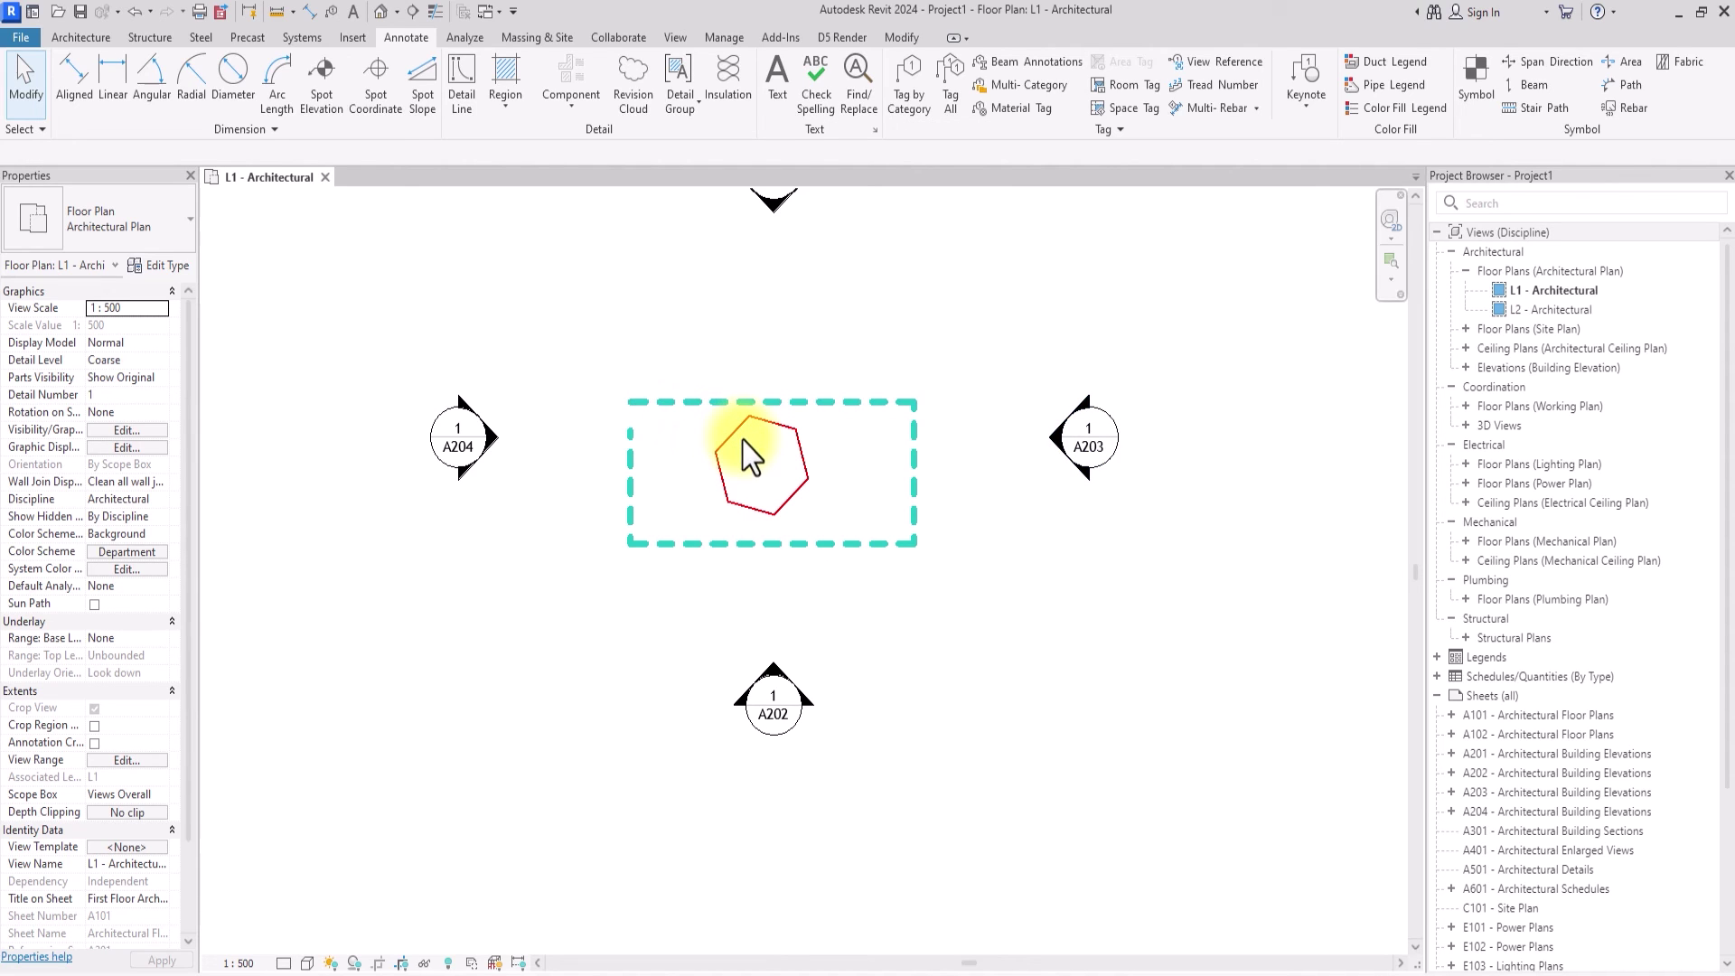
{"action": "middle_click_drag", "start_coordinate": [744, 400], "coordinate": [779, 468]}
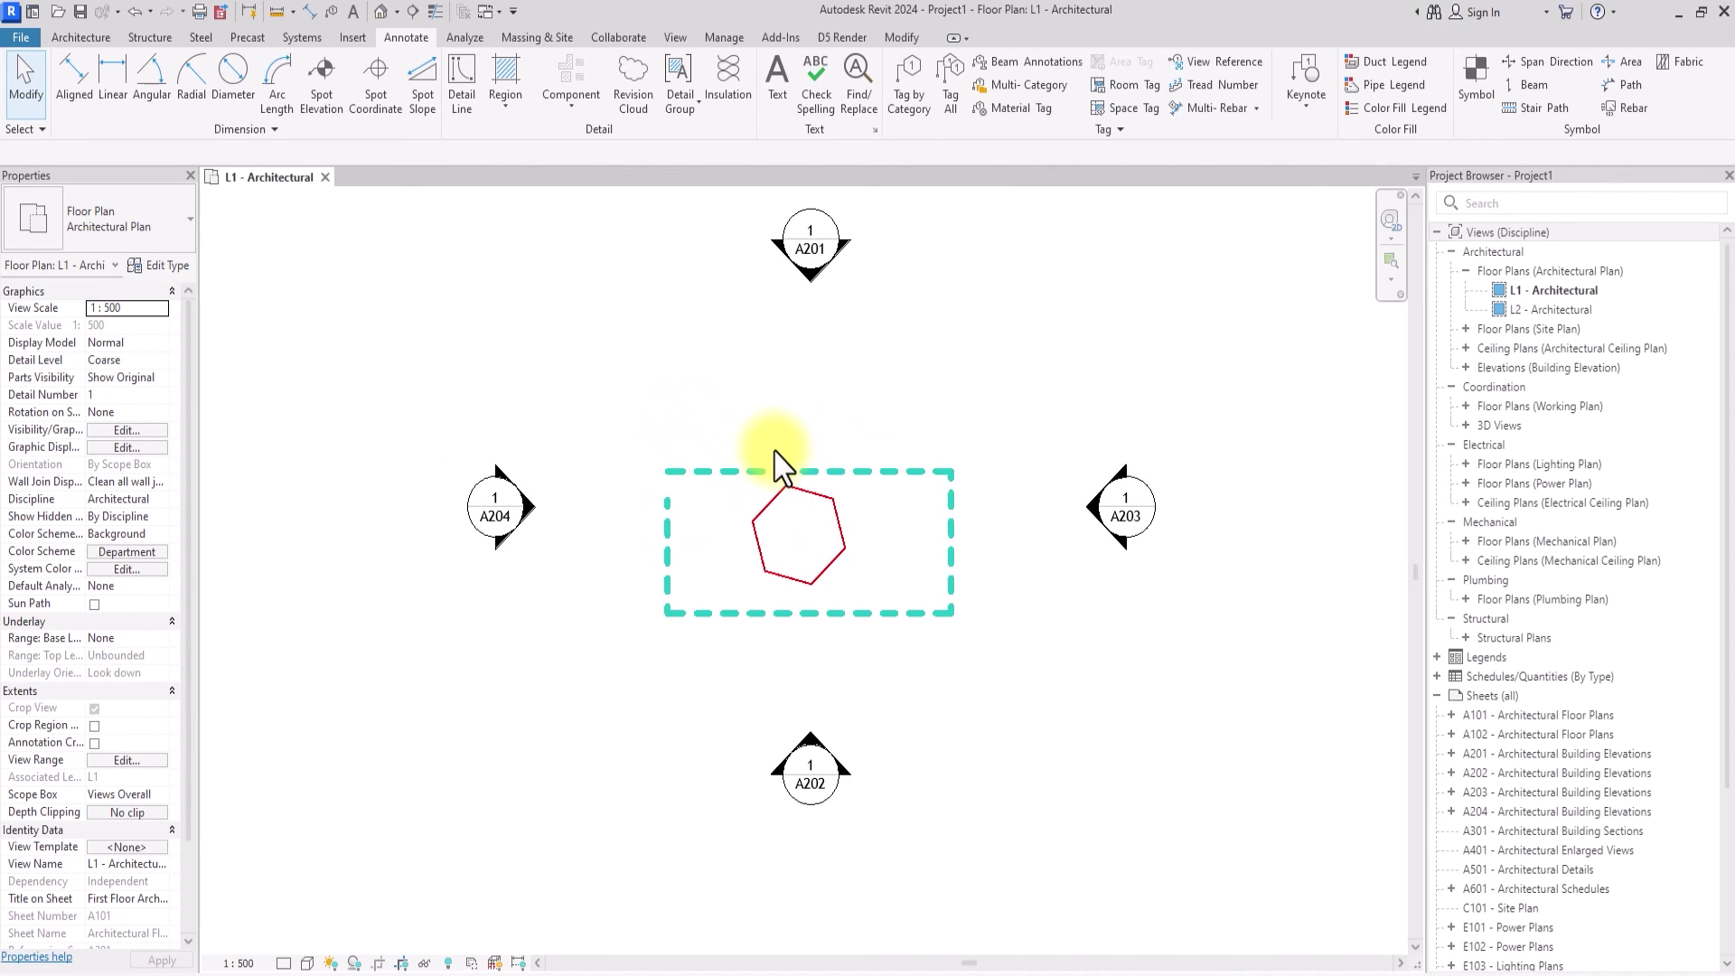